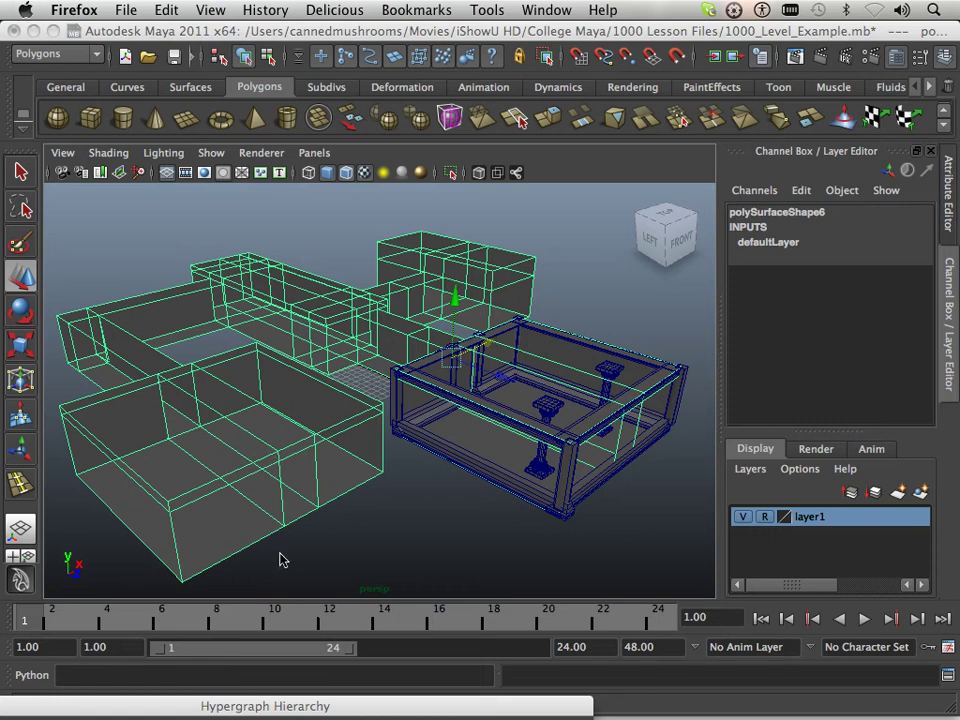
Launch Unity from the Dock so its Project Wizard opens beside the Maya level scene
mouse_move(390, 715)
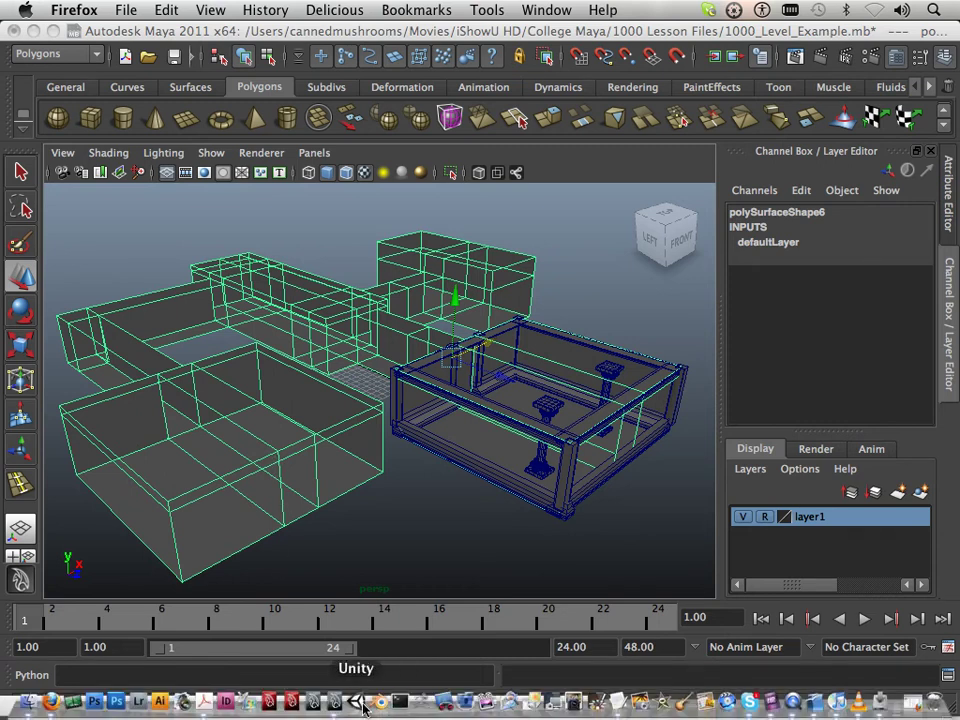
click(361, 703)
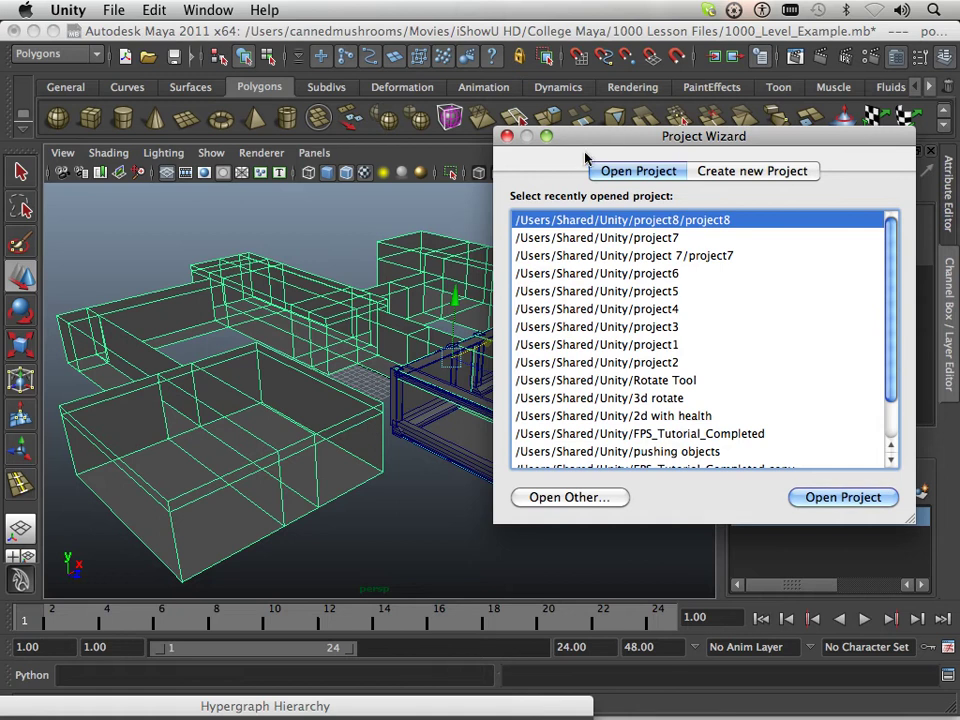
Move the Project Wizard left, switch to Create new Project, and bring up the Set... location dialog
drag(585, 143, 224, 122)
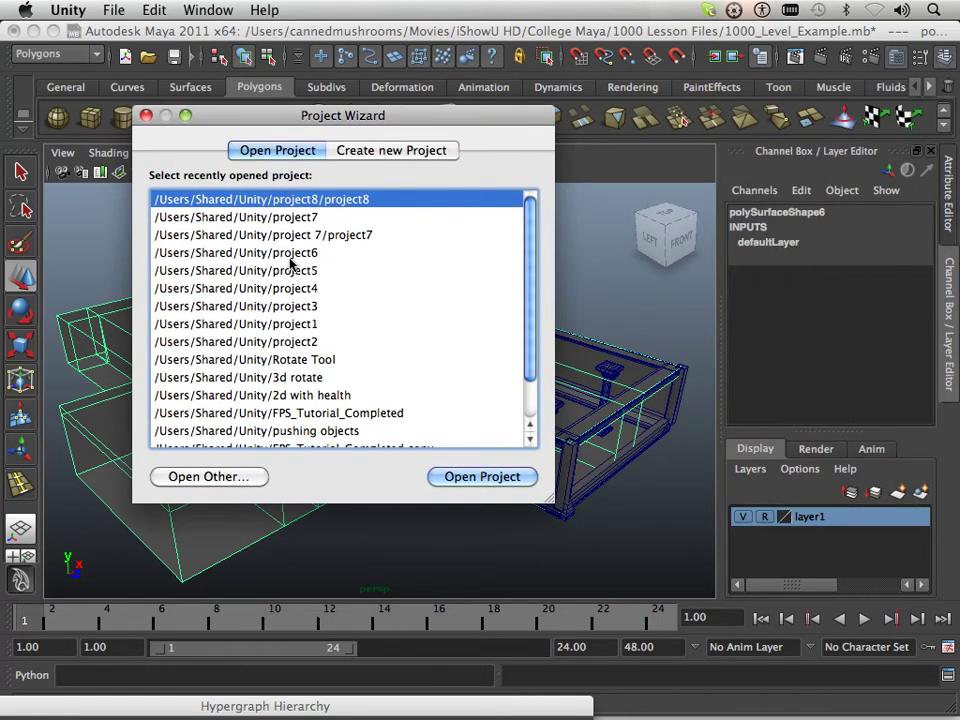
click(113, 10)
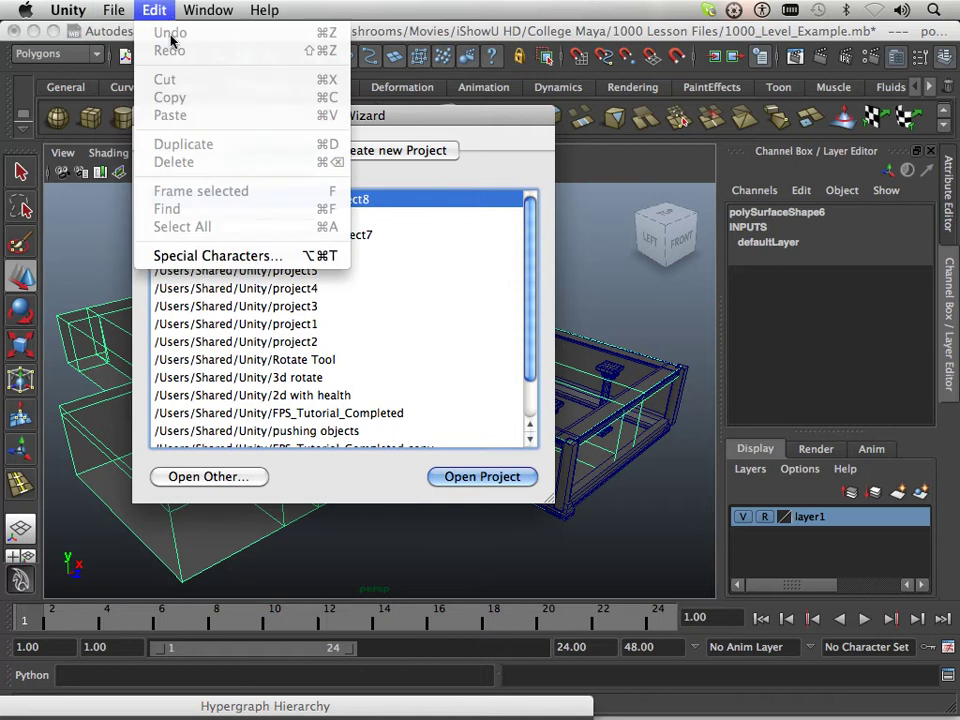
click(474, 173)
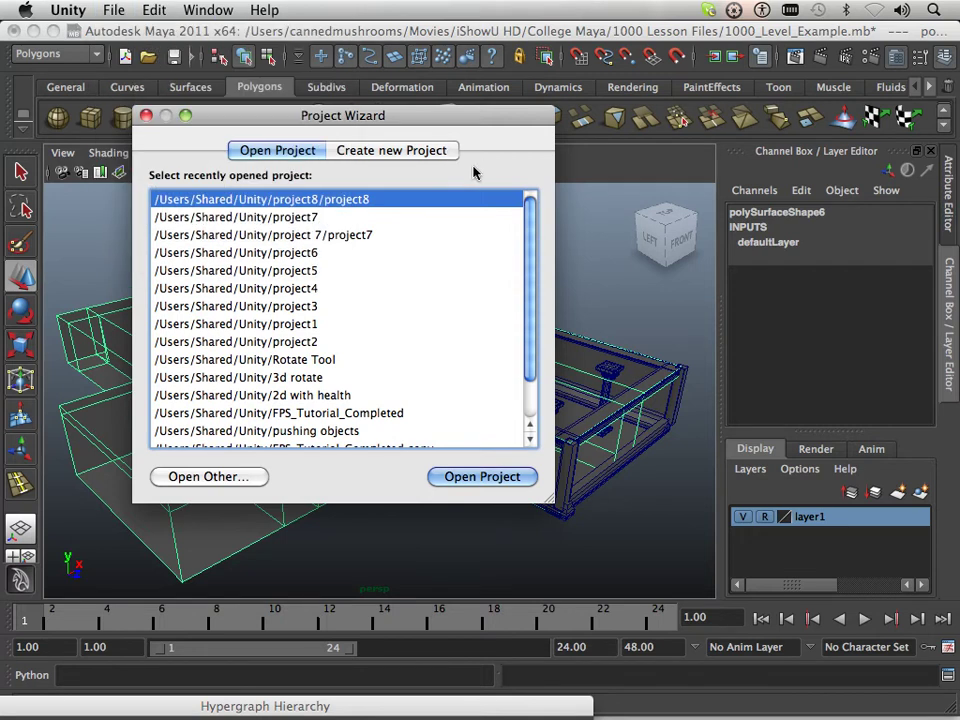
click(372, 157)
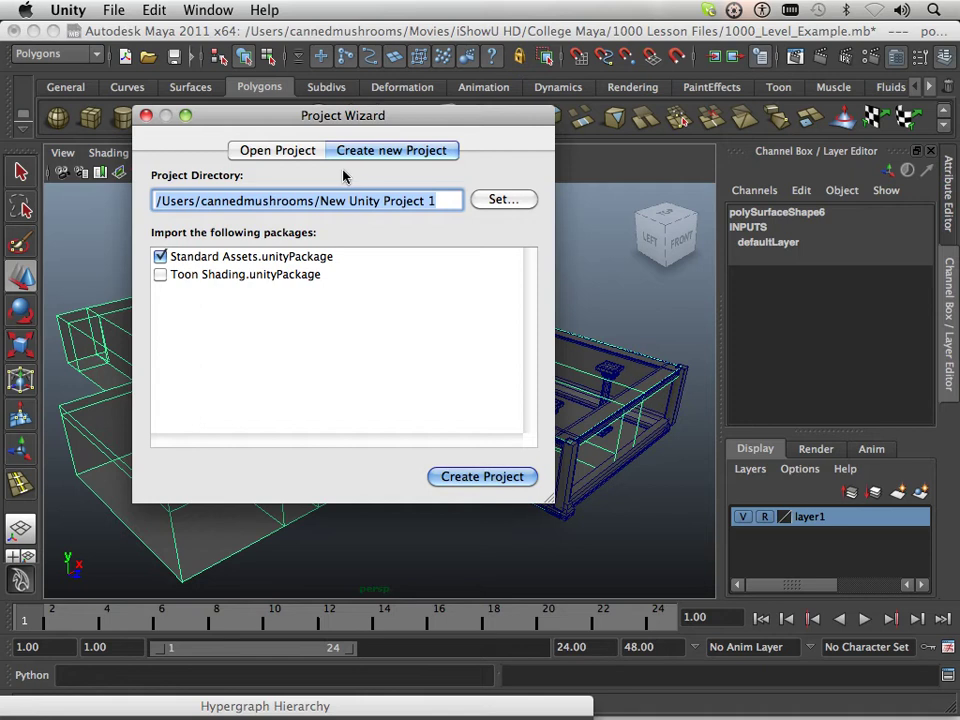
click(510, 202)
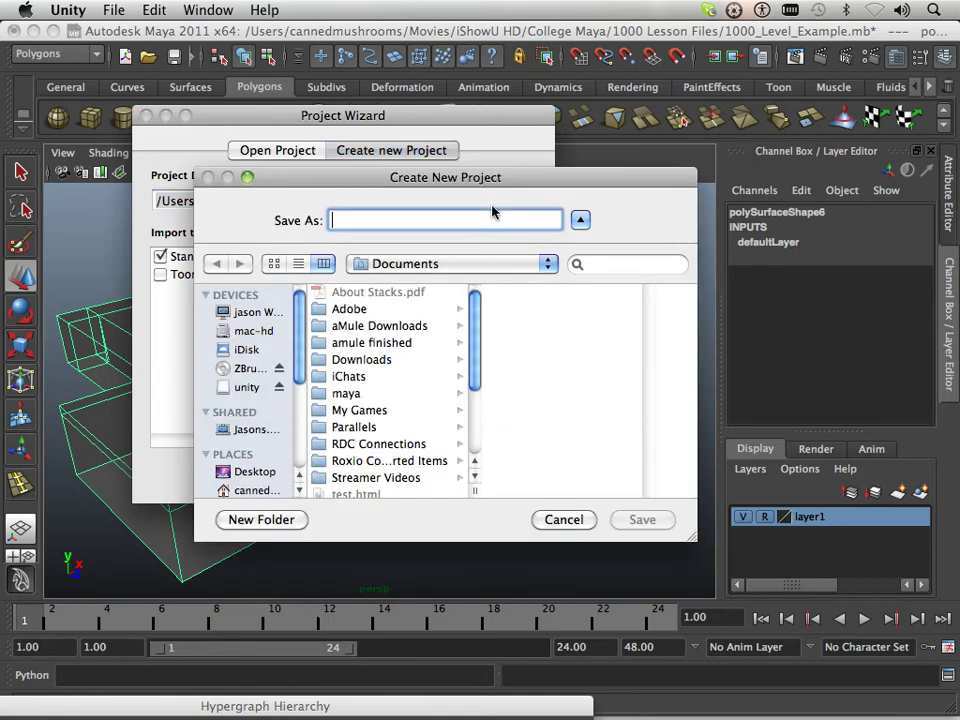
Create a Desktop folder named '1100 Unity Lesson' and save the project location there
click(240, 473)
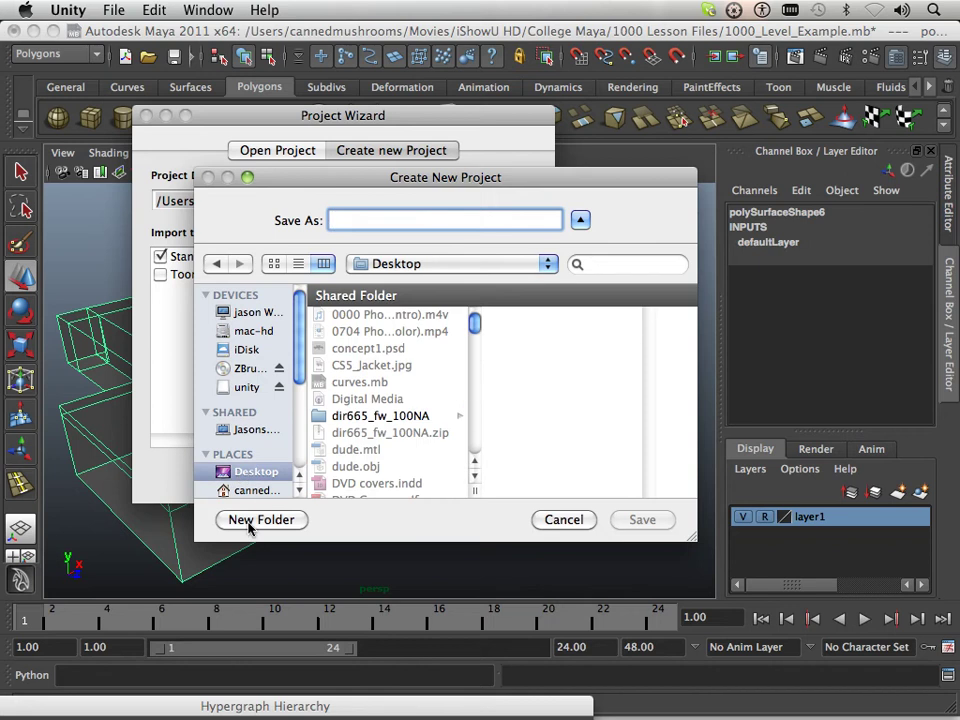
click(252, 520)
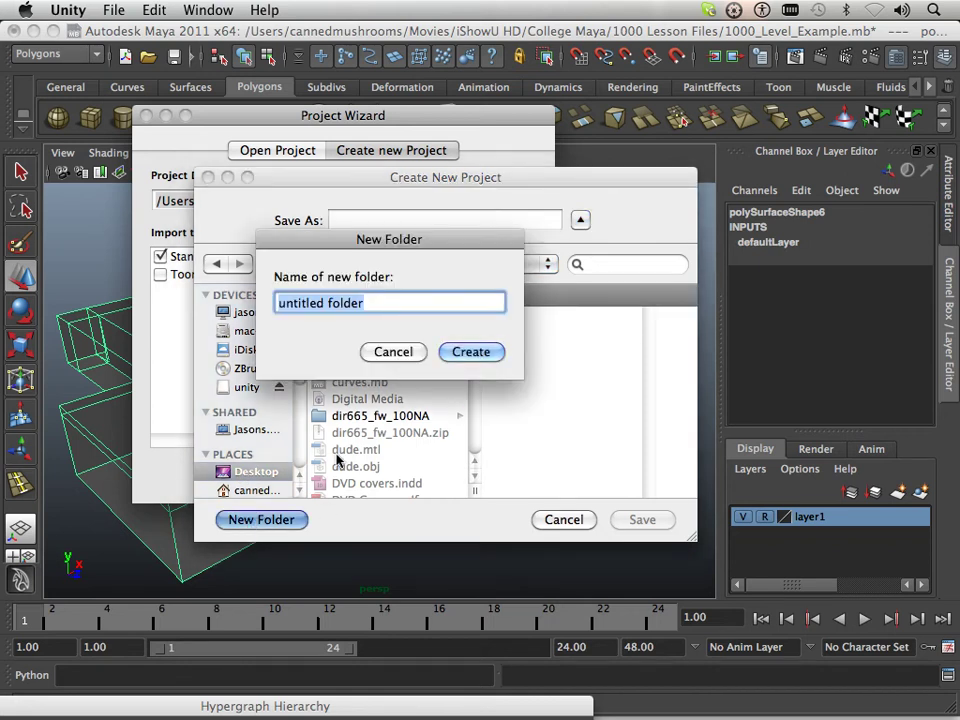
text(1100)
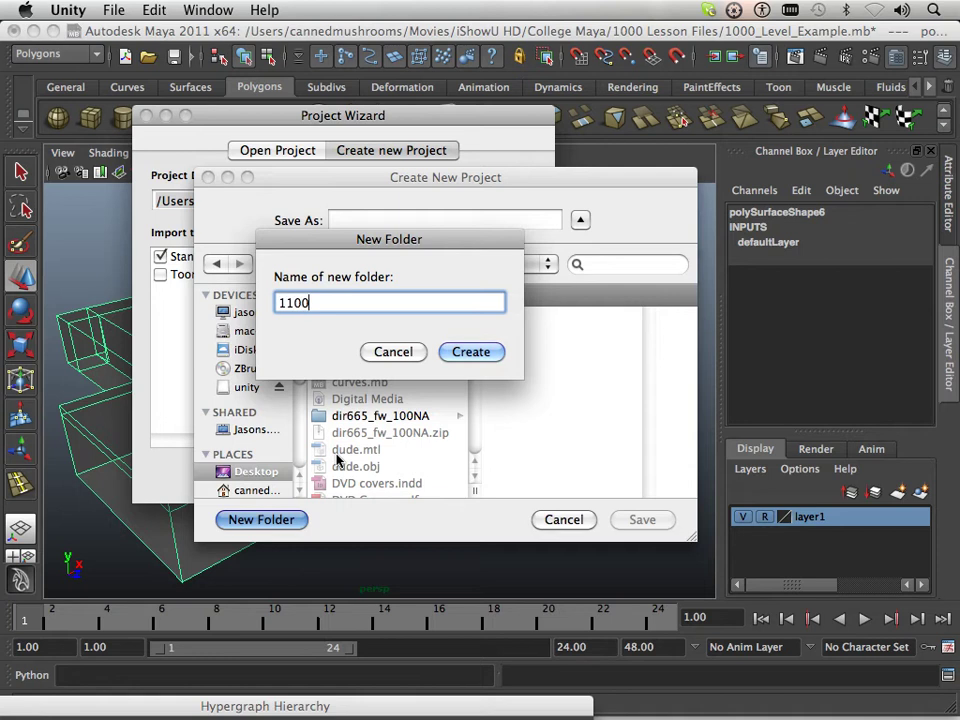
text( Unity Lesson)
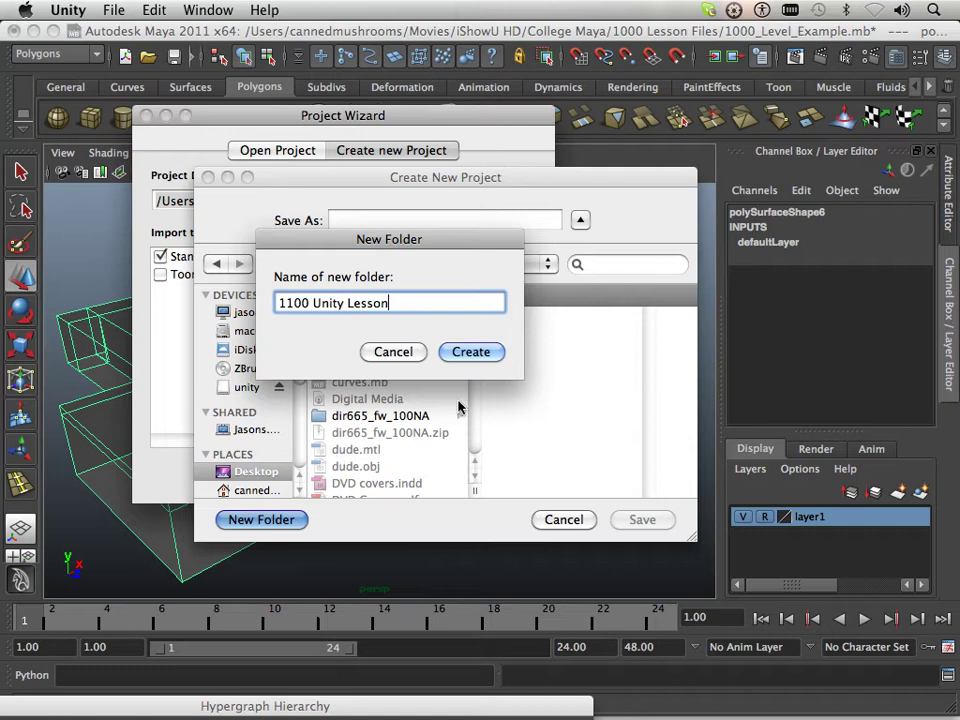
key(Return)
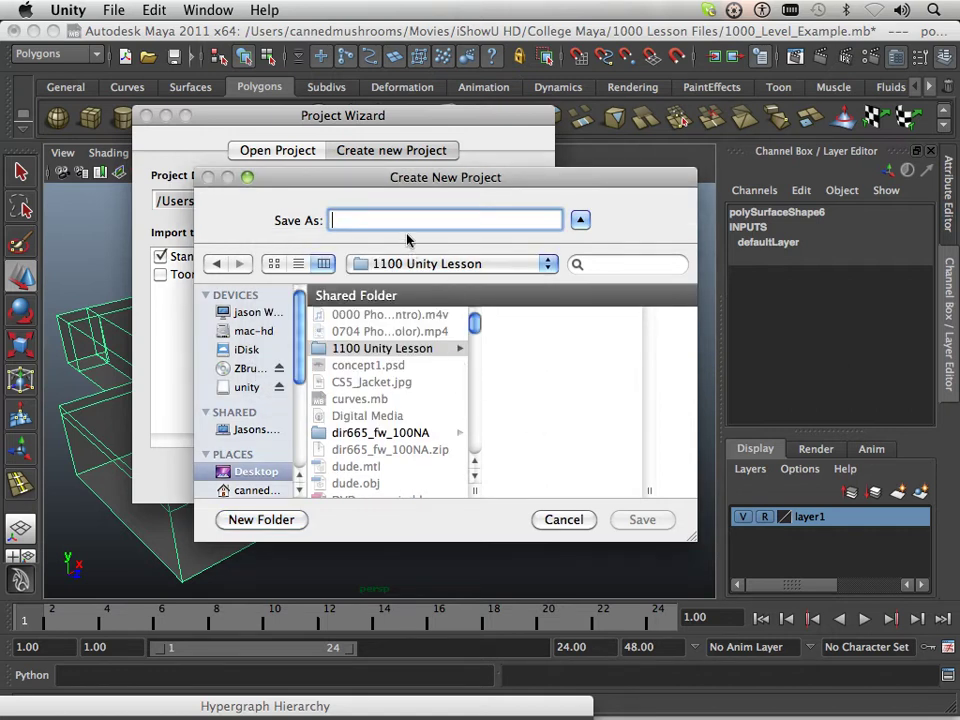
text(1100 )
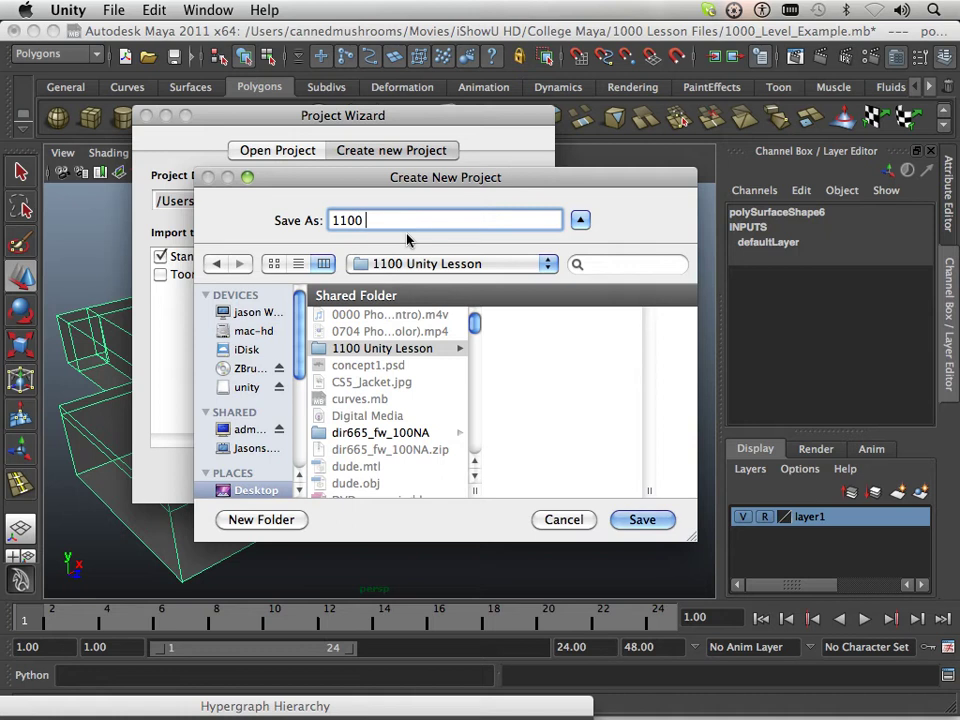
text(Unity Lesson)
click(652, 519)
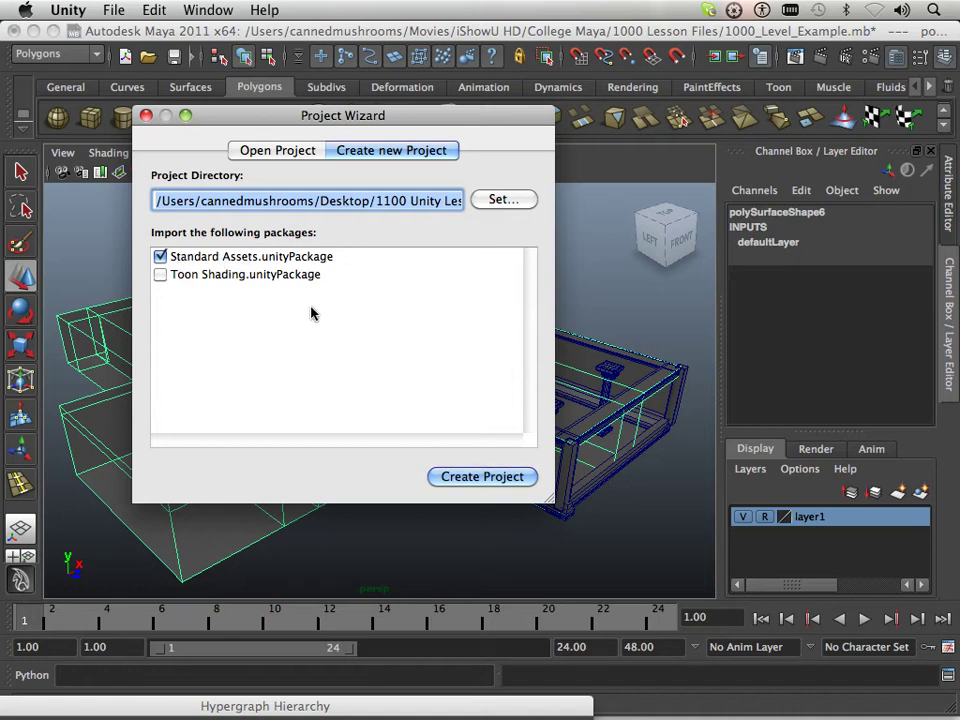
Create the 1100 Unity Lesson project, then orbit and pan around its empty Scene view
click(476, 475)
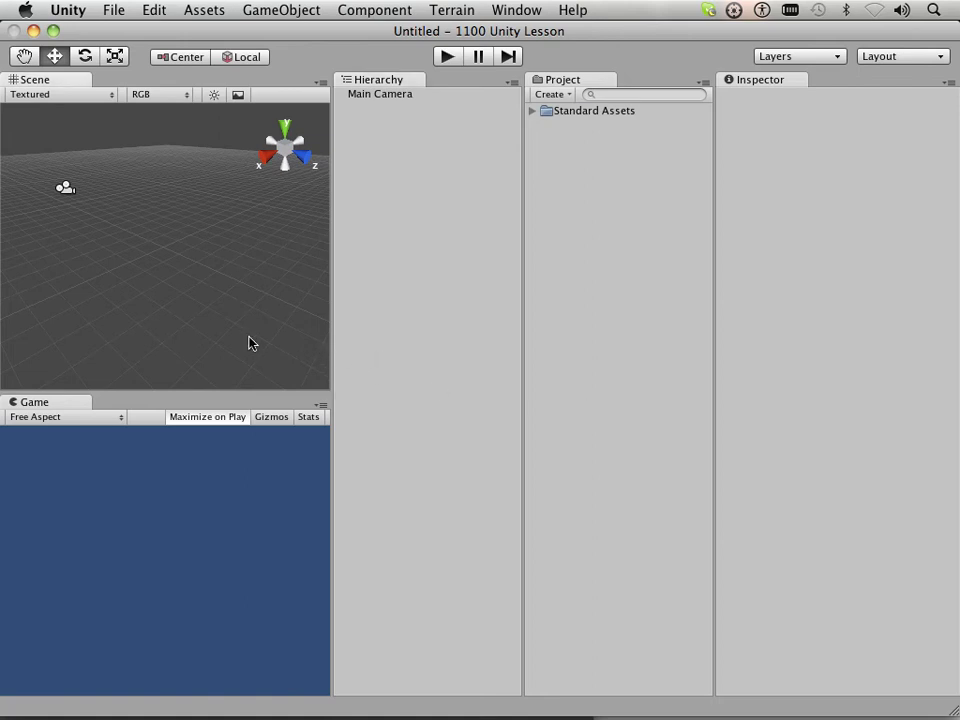
mouse_move(208, 332)
middle_down()
mouse_move(191, 332)
mouse_move(213, 324)
middle_up()
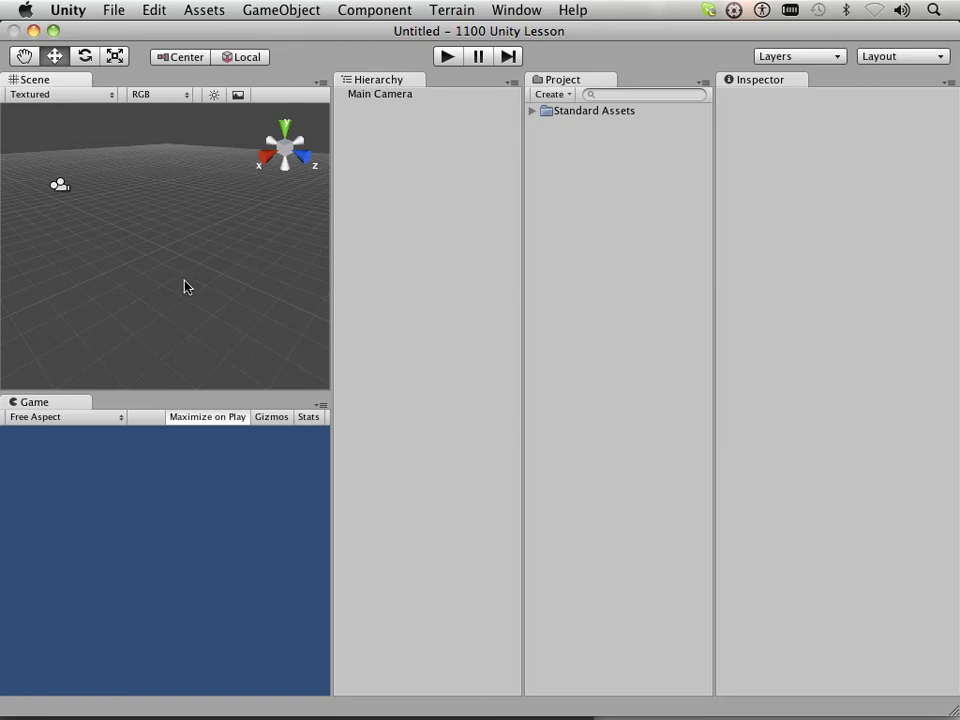
alt+drag(193, 272, 60, 275)
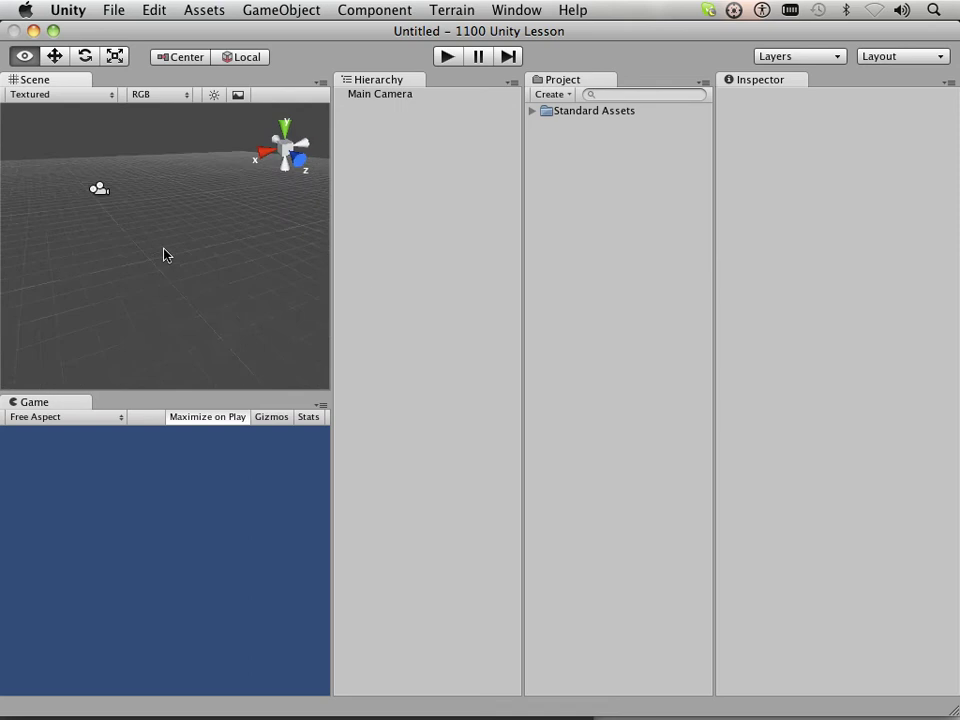
alt+drag(166, 258, 242, 265)
drag(157, 232, 150, 309)
drag(117, 230, 159, 294)
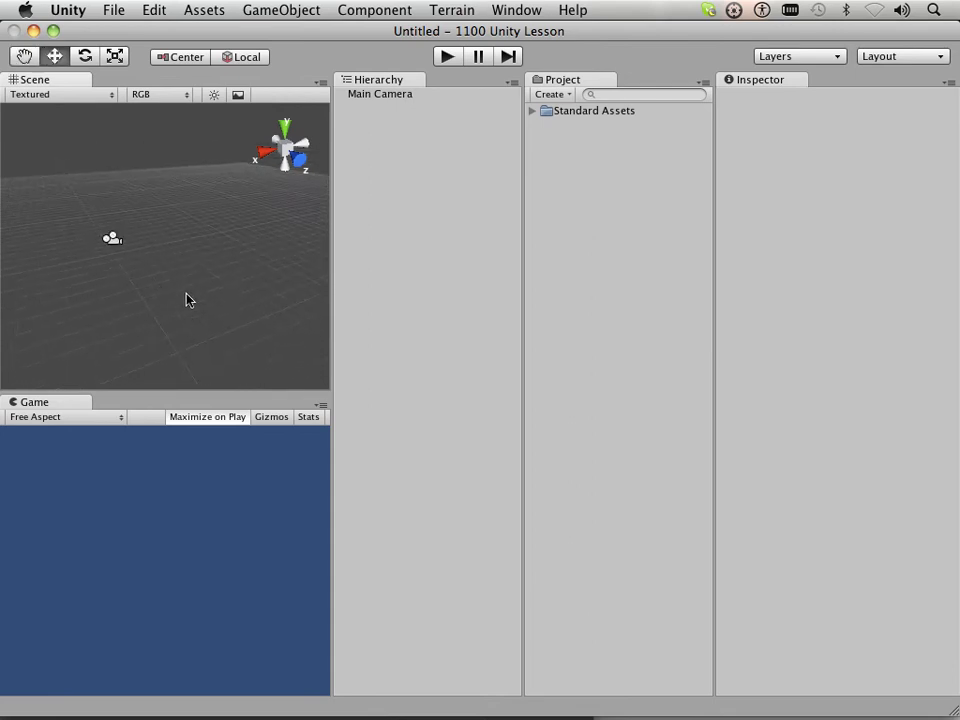
key(w)
Add a Cube through GameObject > Create Other > Cube
click(205, 12)
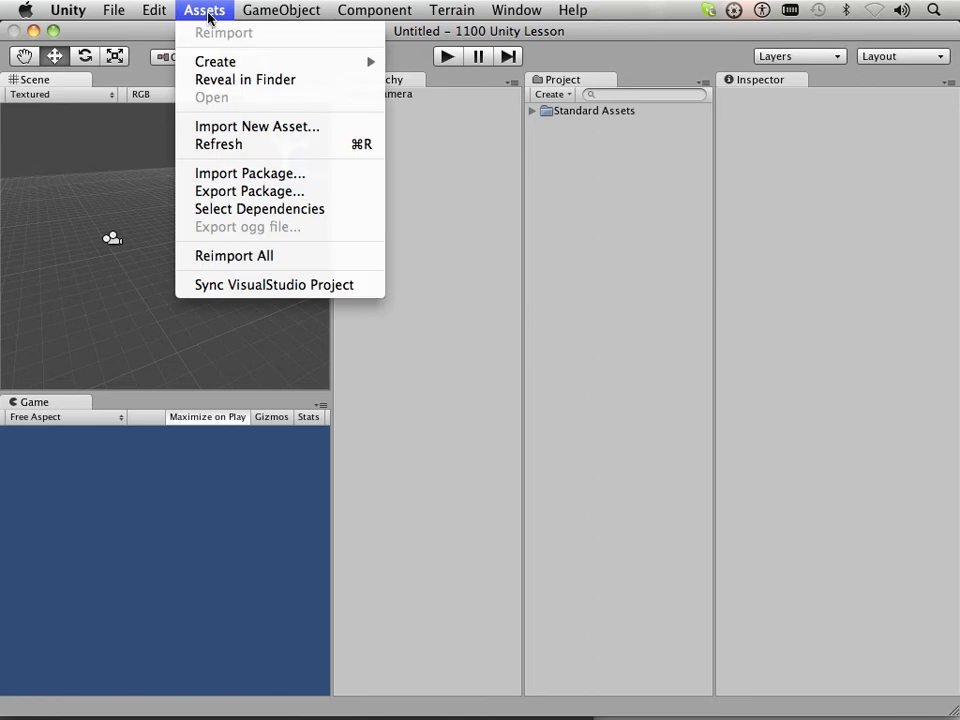
mouse_move(222, 66)
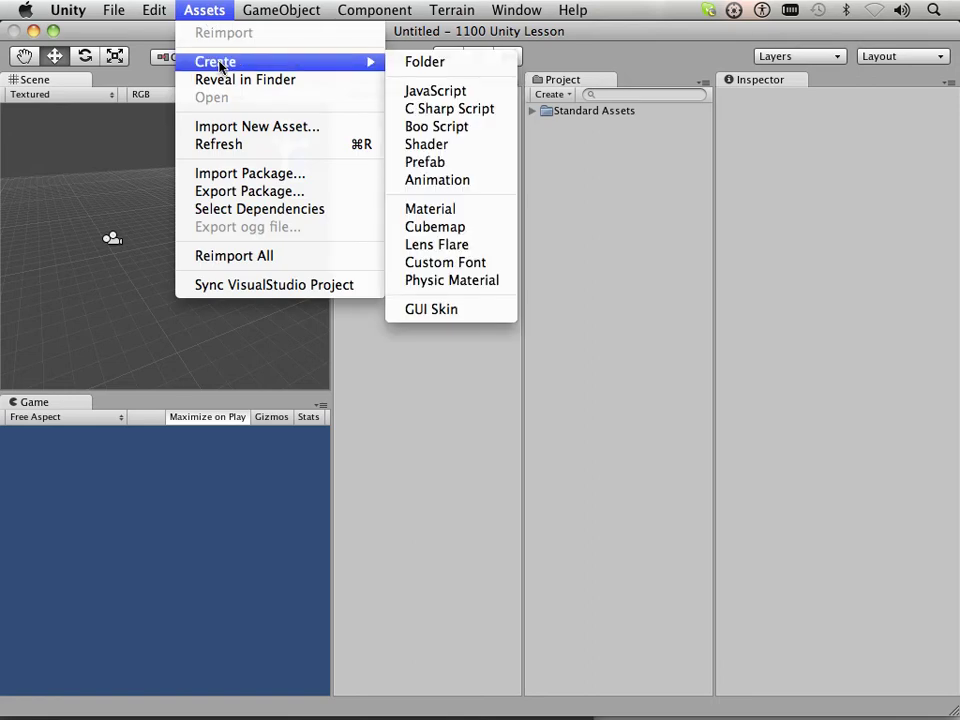
mouse_move(281, 11)
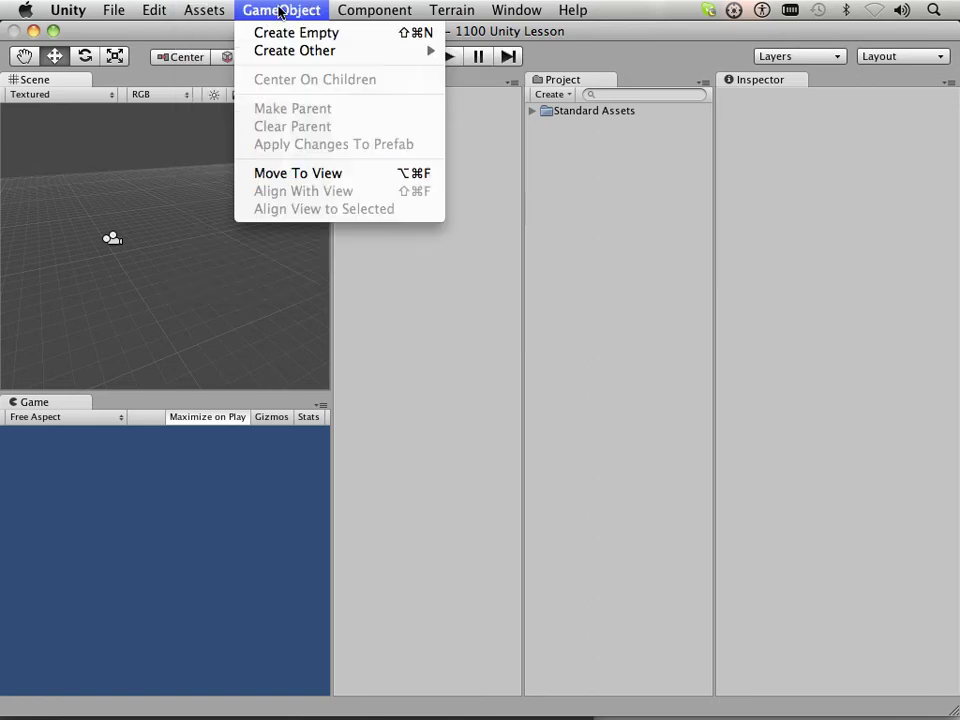
mouse_move(272, 53)
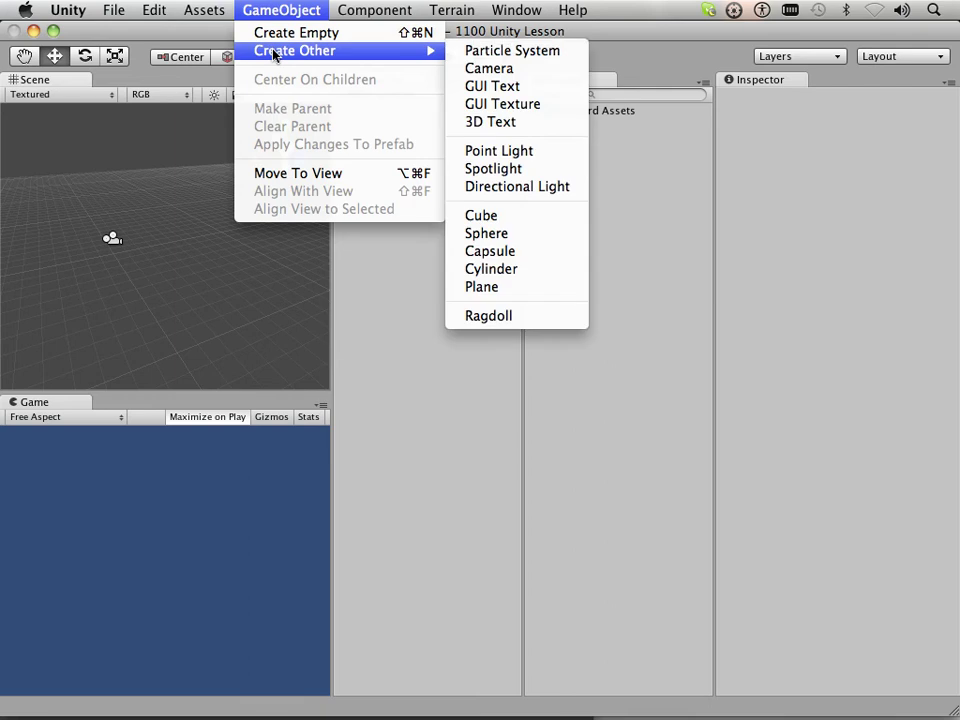
click(491, 216)
Frame the new cube with F and orbit around it to inspect it
key(f)
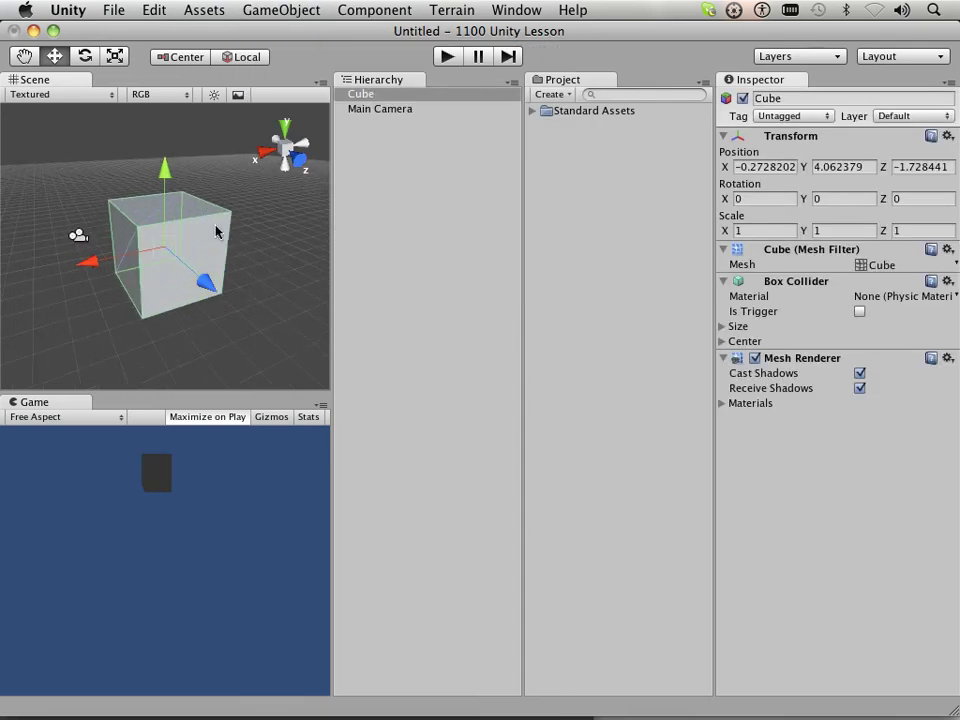
alt+right_drag(202, 240, 182, 250)
mouse_move(182, 250)
alt+mouse_down()
mouse_move(152, 225)
mouse_move(178, 238)
mouse_move(332, 246)
mouse_move(354, 272)
mouse_move(122, 253)
mouse_move(238, 270)
mouse_move(90, 261)
mouse_move(373, 287)
mouse_move(120, 251)
mouse_move(171, 253)
alt+mouse_up()
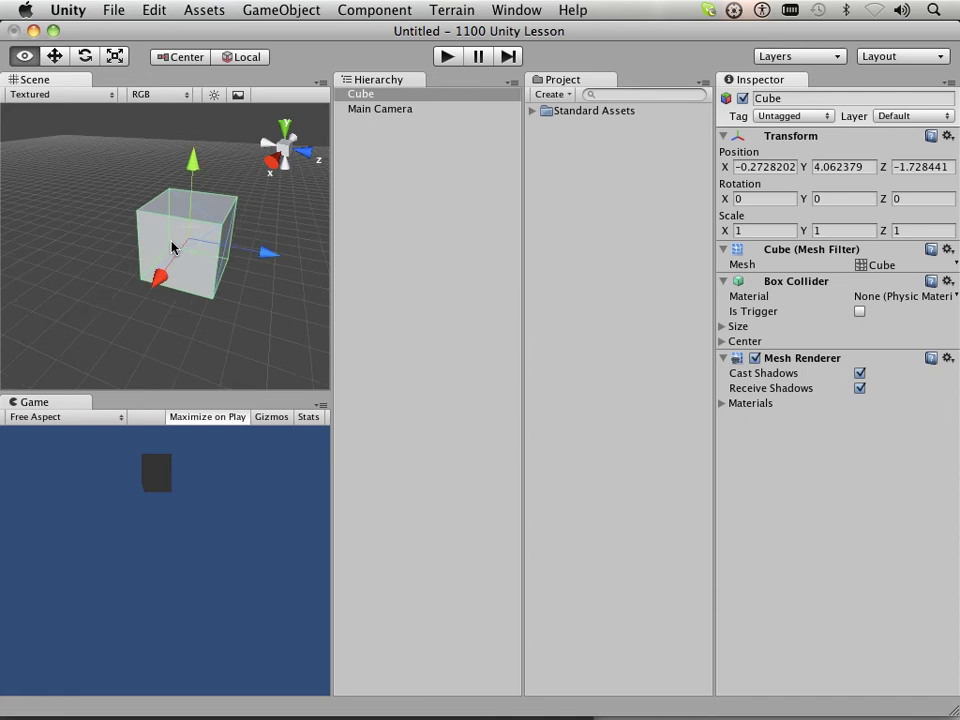
alt+drag(247, 252, 223, 256)
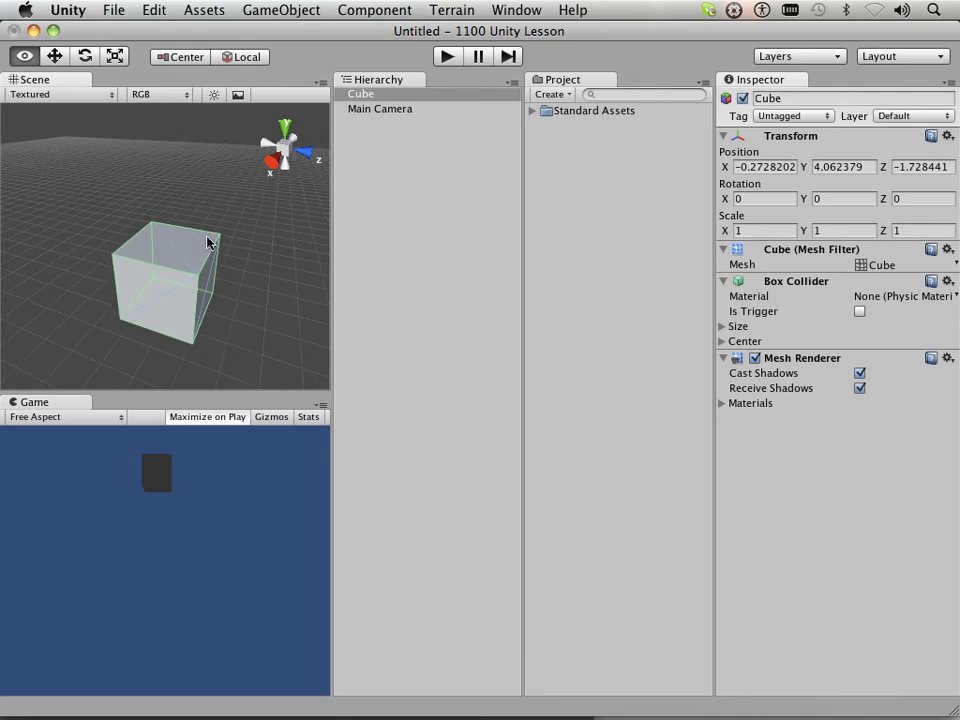
alt+drag(176, 240, 67, 252)
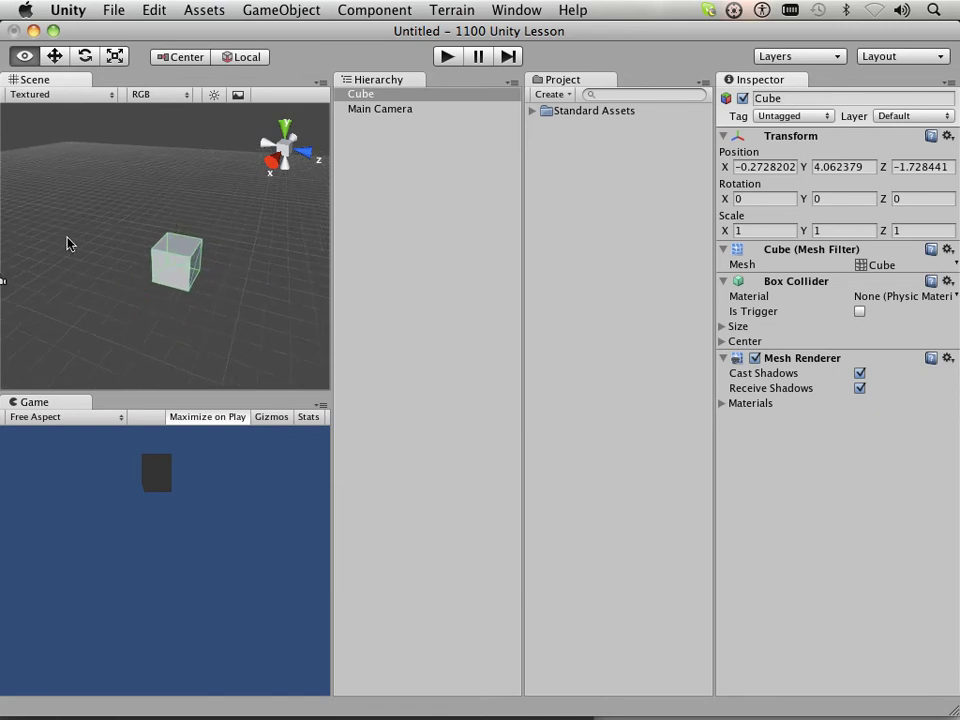
Zoom and pan past the cube, then expand Standard Assets to show Prefabs, Scripts, Skyboxes and Water
scroll(155, 247, up, 6)
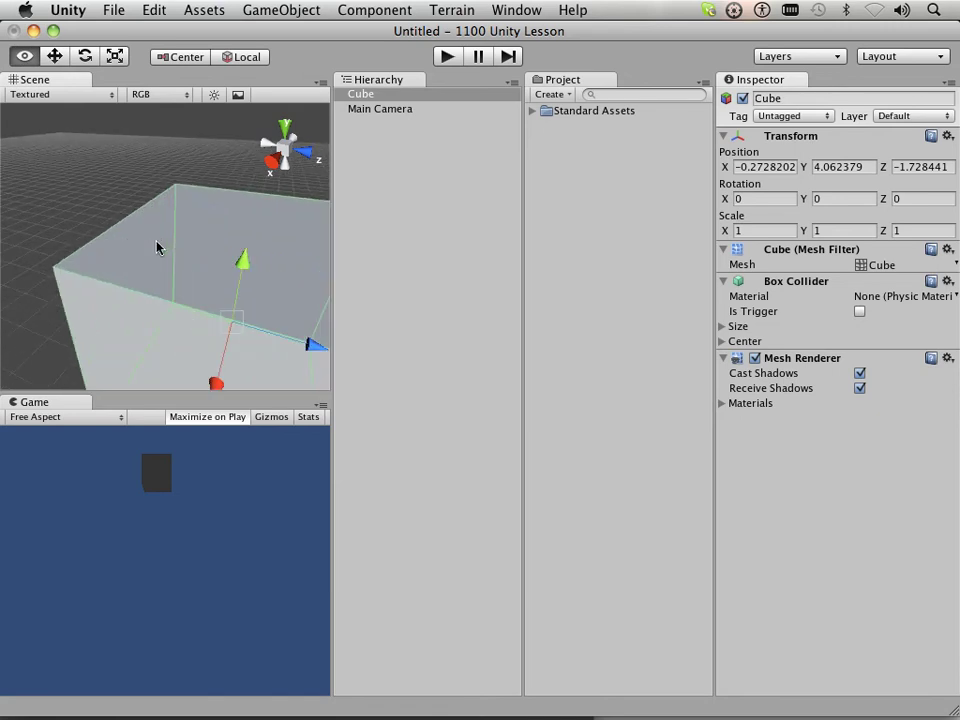
scroll(156, 247, down, 6)
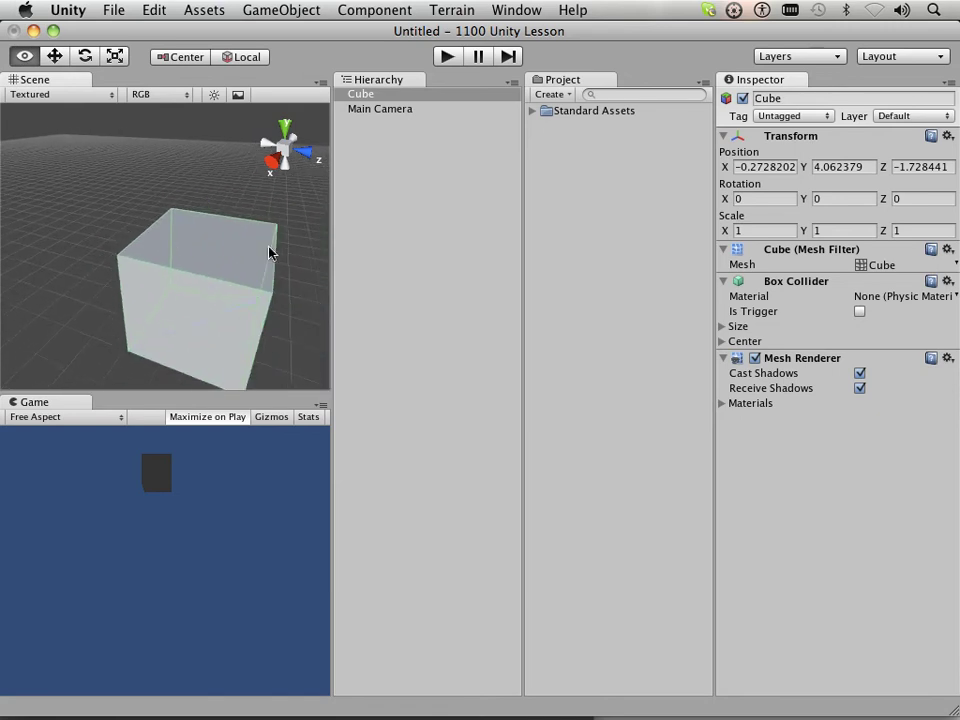
scroll(219, 248, down, 2)
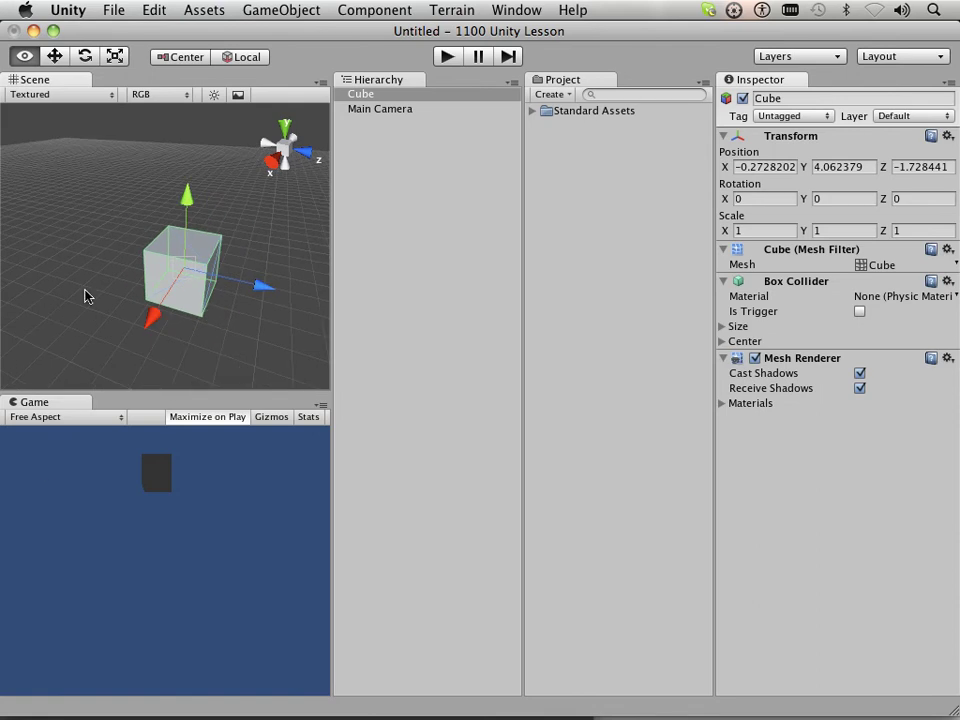
middle_drag(133, 313, 150, 301)
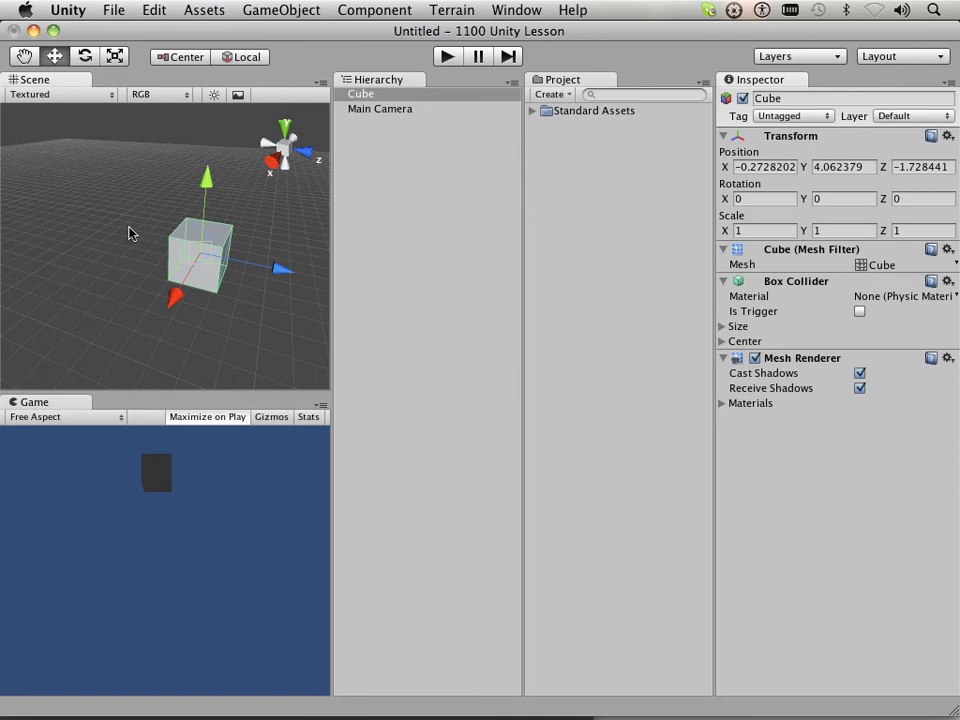
click(532, 112)
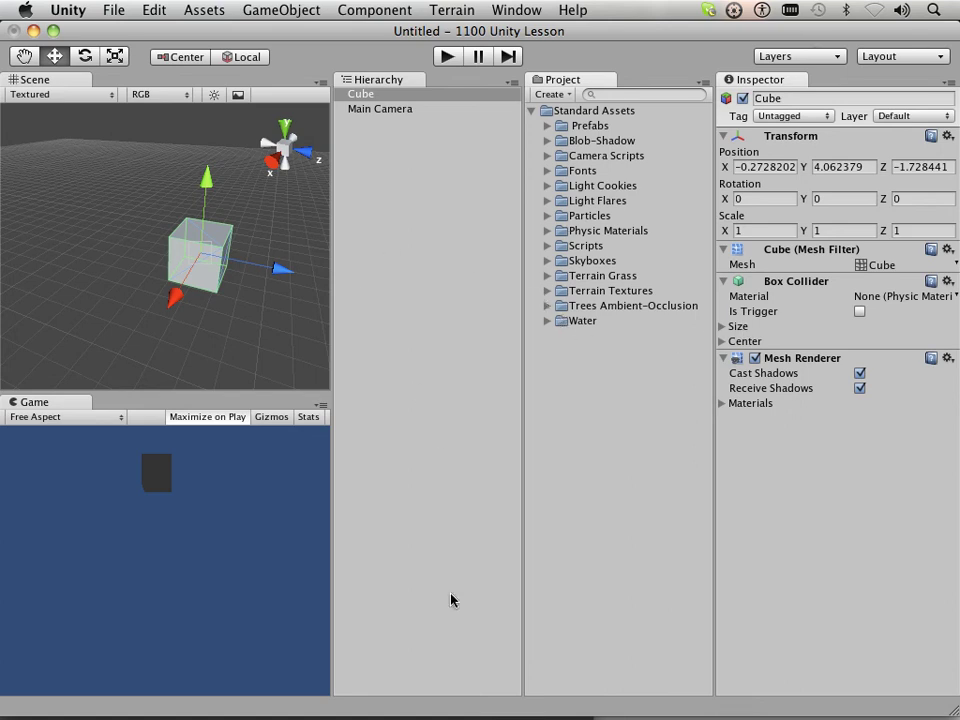
mouse_move(417, 716)
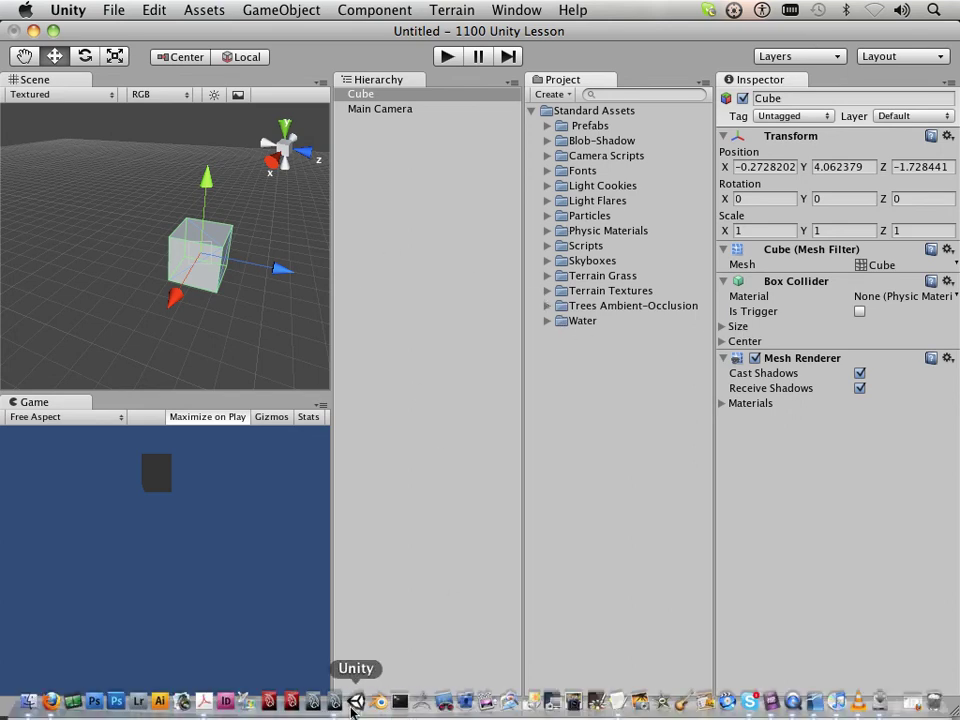
Switch back to Maya and orbit in close to the pillared railing room
click(337, 702)
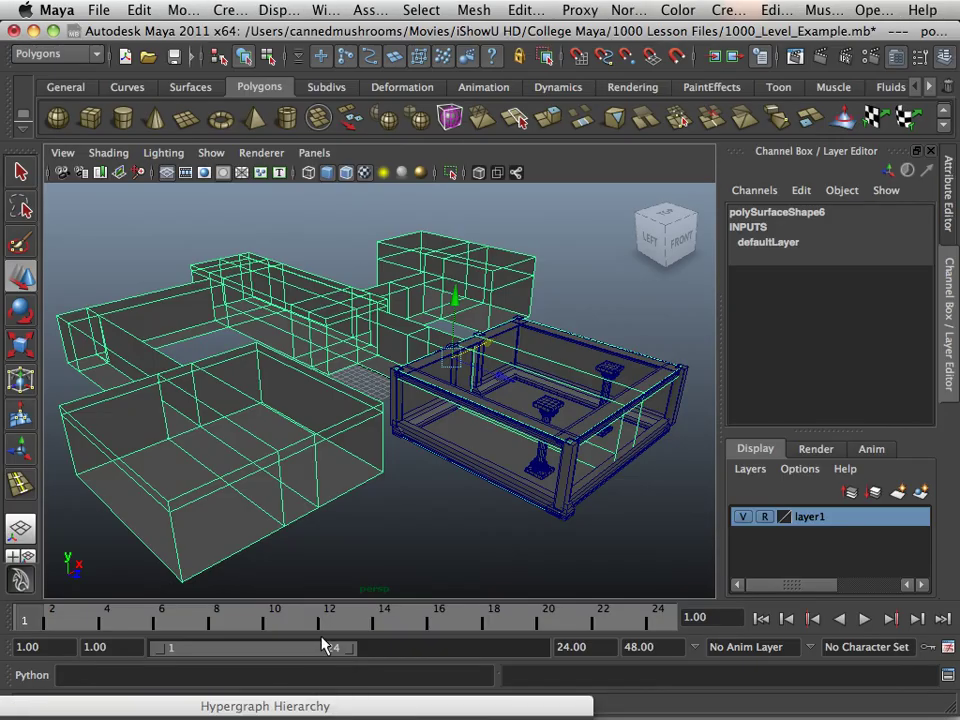
alt+drag(380, 487, 268, 500)
alt+right_drag(268, 500, 424, 534)
alt+drag(424, 534, 306, 454)
alt+right_drag(304, 457, 376, 479)
alt+drag(376, 479, 296, 471)
alt+right_drag(296, 471, 362, 497)
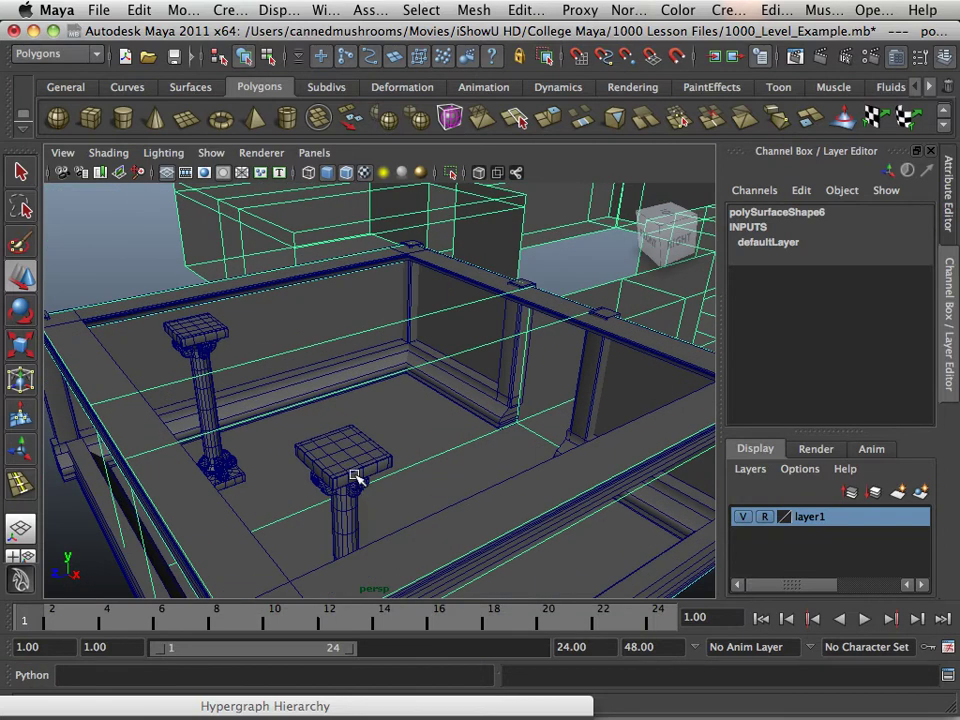
alt+drag(399, 508, 527, 529)
mouse_move(406, 493)
alt+right_down()
mouse_move(401, 499)
mouse_move(527, 542)
mouse_move(416, 489)
alt+right_up()
Select the railing room's pillars, beams and baseboard trim, leaving the surrounding walls deselected
click(372, 458)
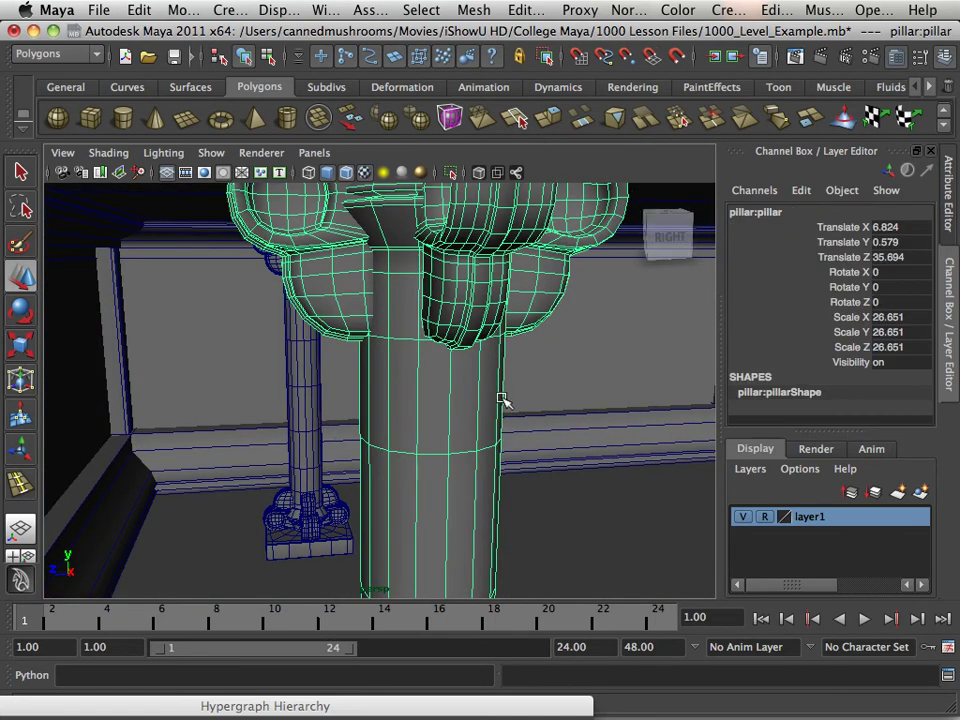
click(318, 425)
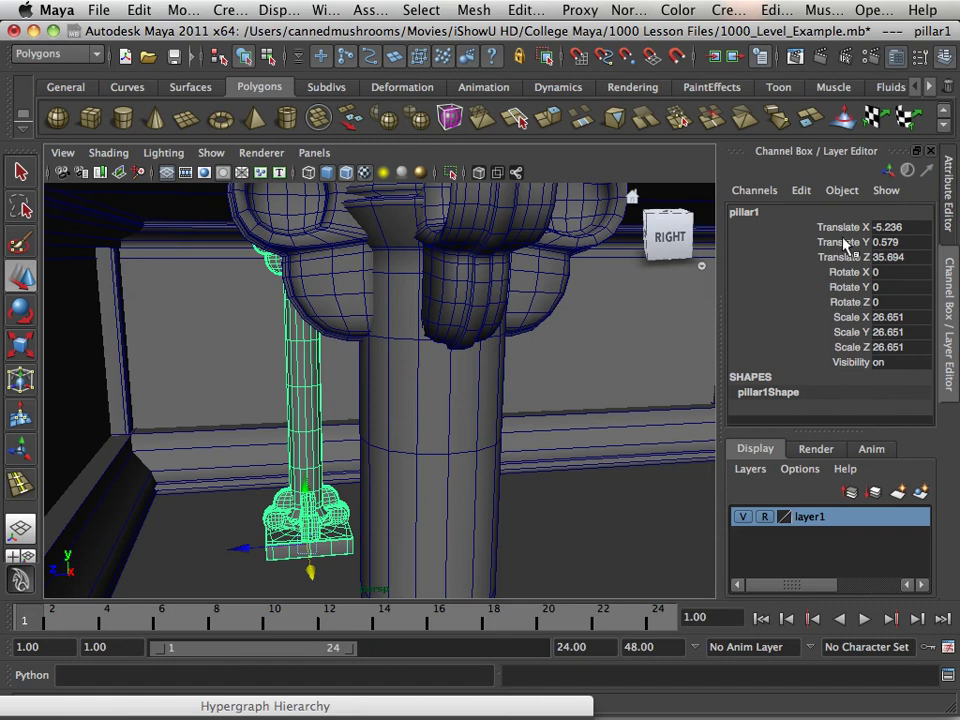
click(436, 390)
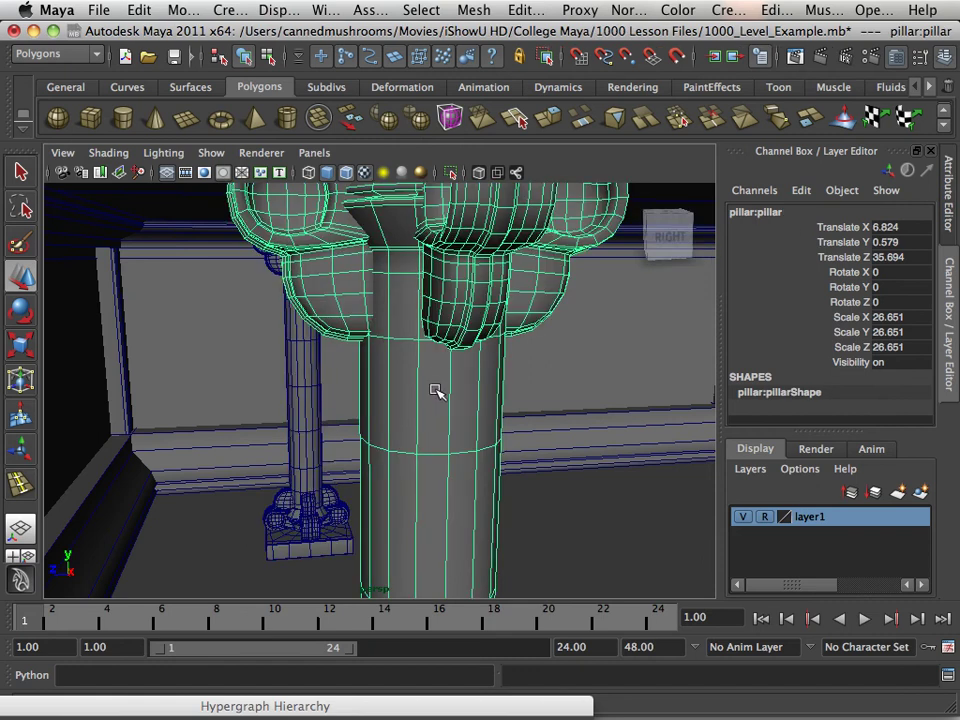
alt+right_drag(564, 349, 521, 345)
alt+drag(521, 345, 516, 302)
click(490, 334)
click(527, 310)
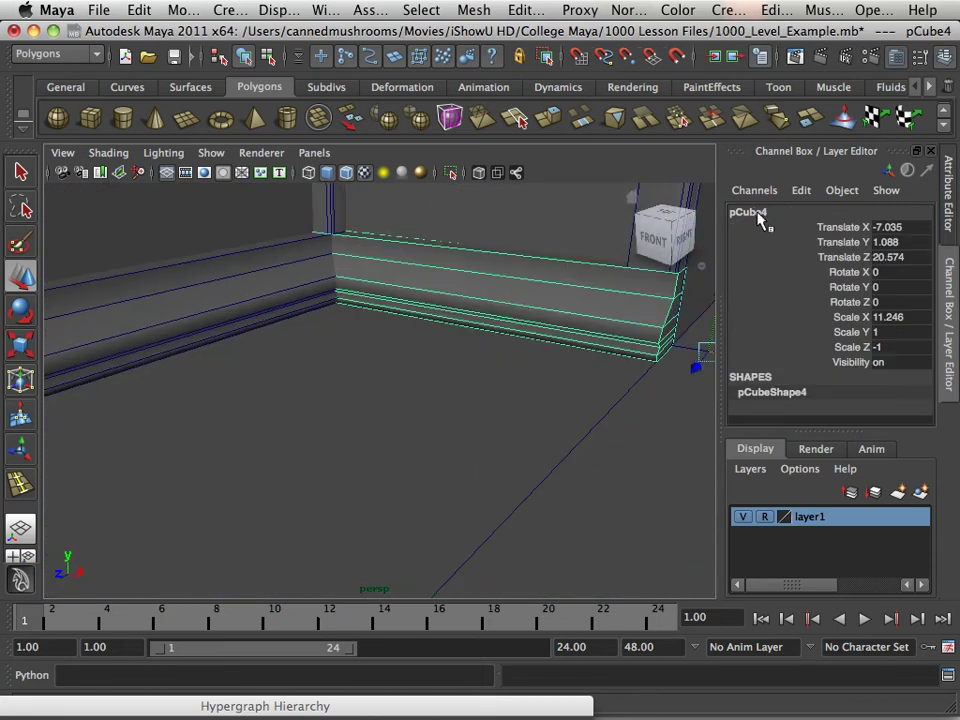
alt+drag(572, 313, 386, 321)
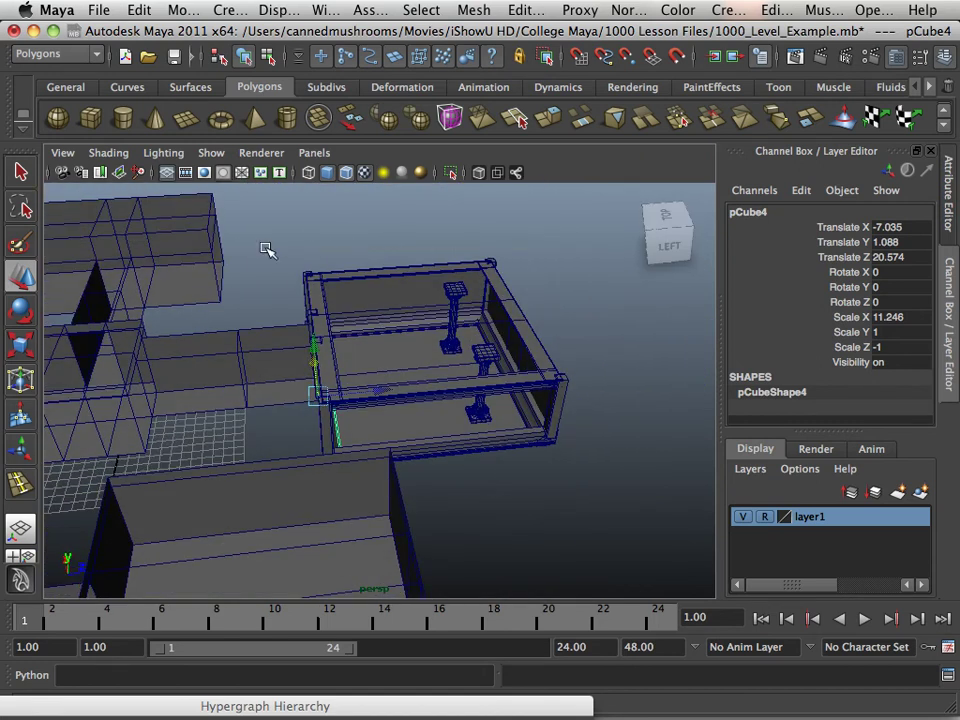
drag(294, 262, 542, 450)
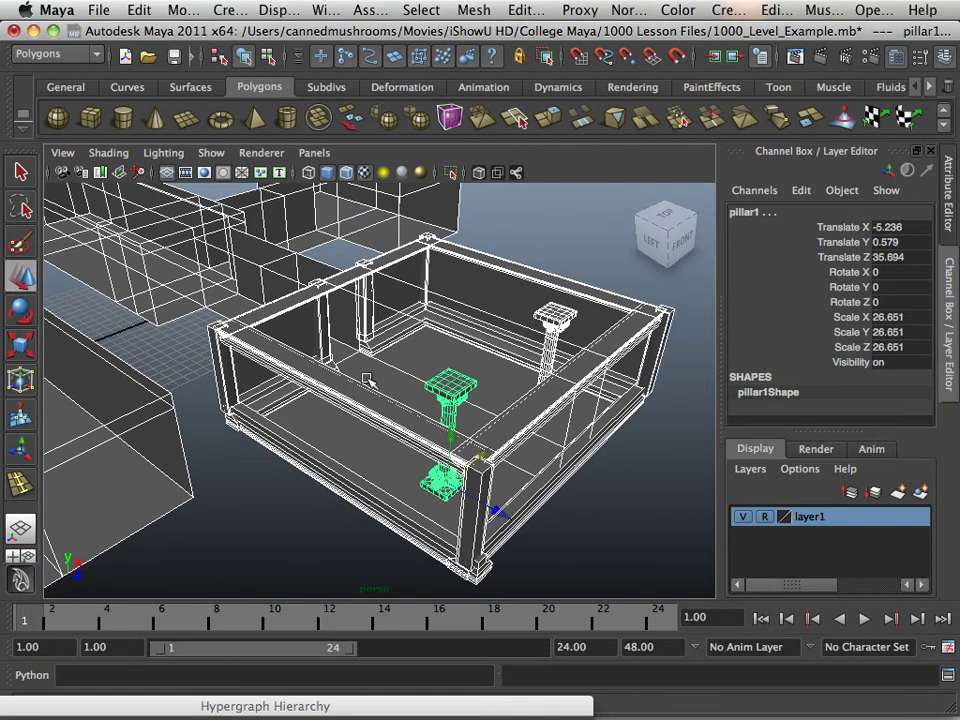
shift+click(310, 264)
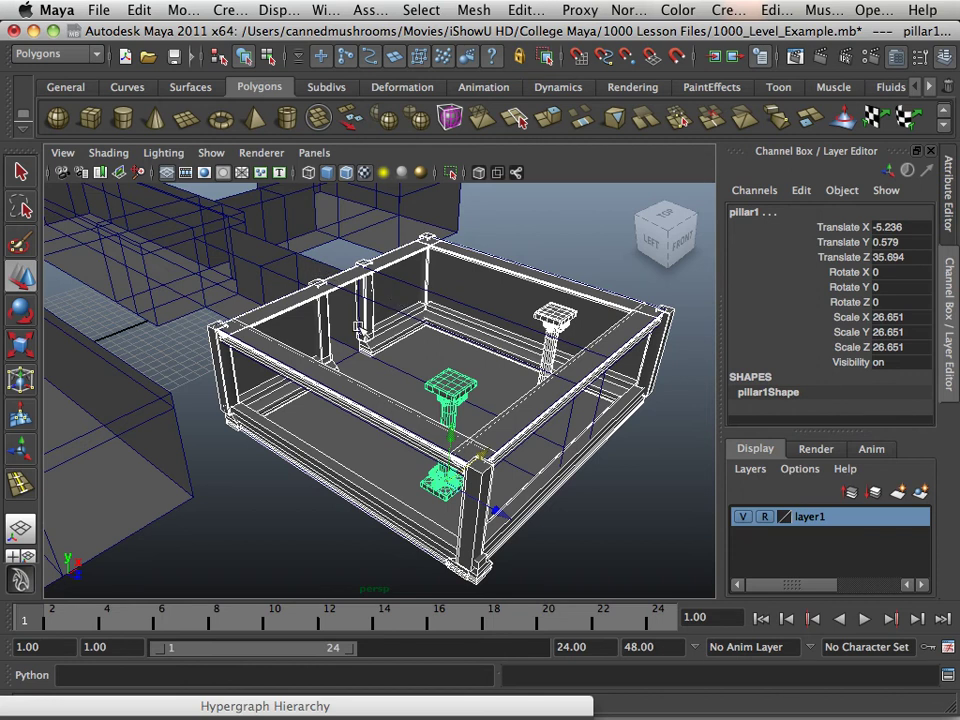
Combine the selected railing pieces into one mesh and name it asets
click(474, 11)
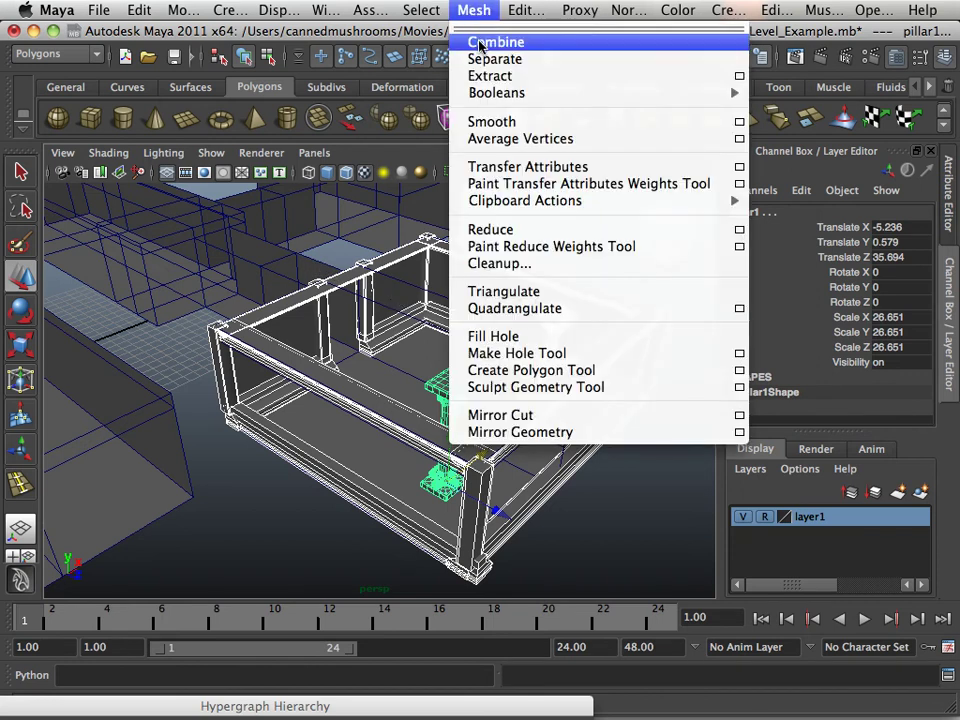
click(479, 44)
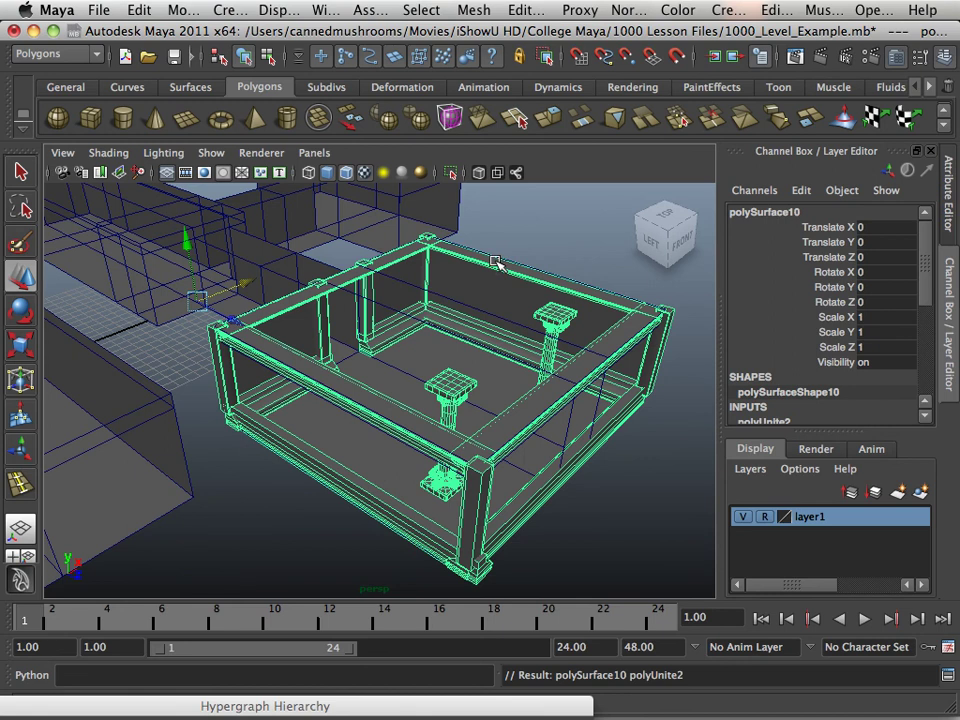
alt+drag(489, 272, 474, 309)
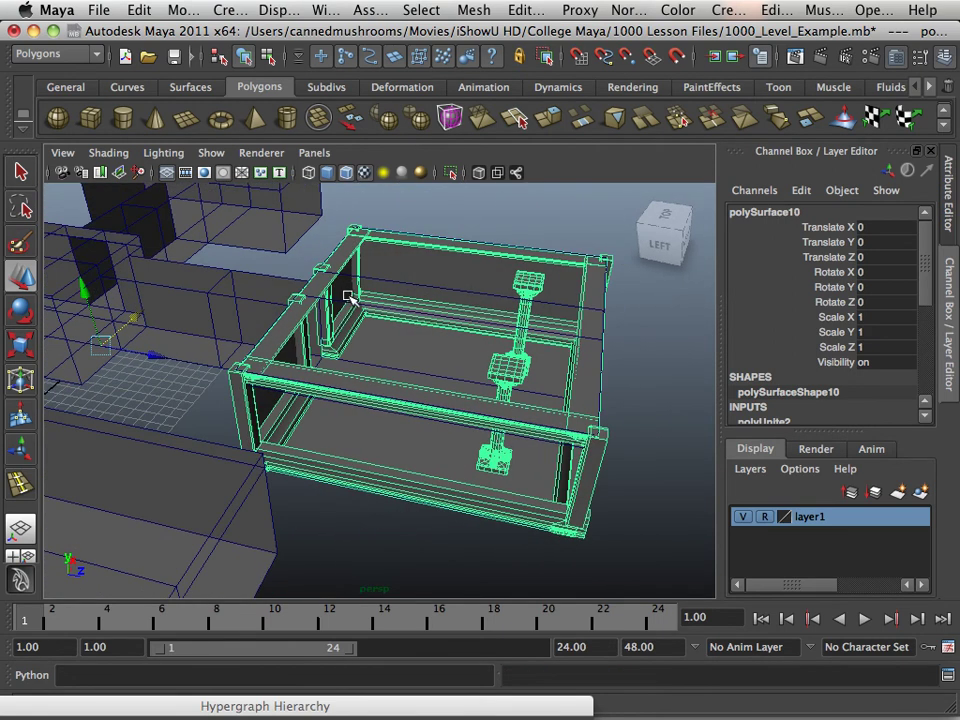
click(768, 213)
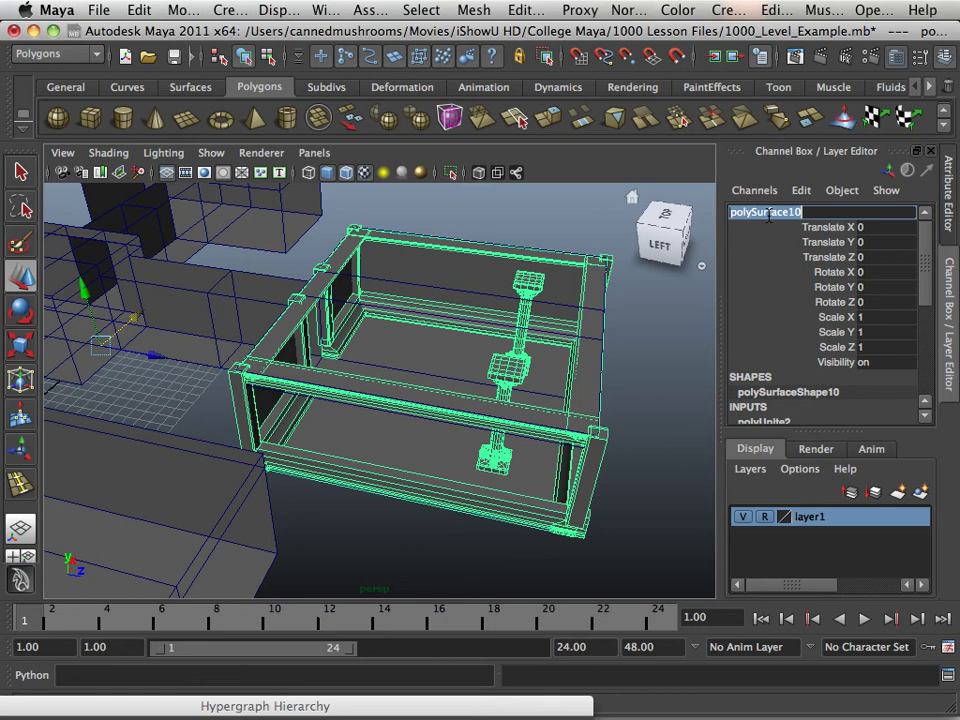
text(as)
text(ets)
key(Return)
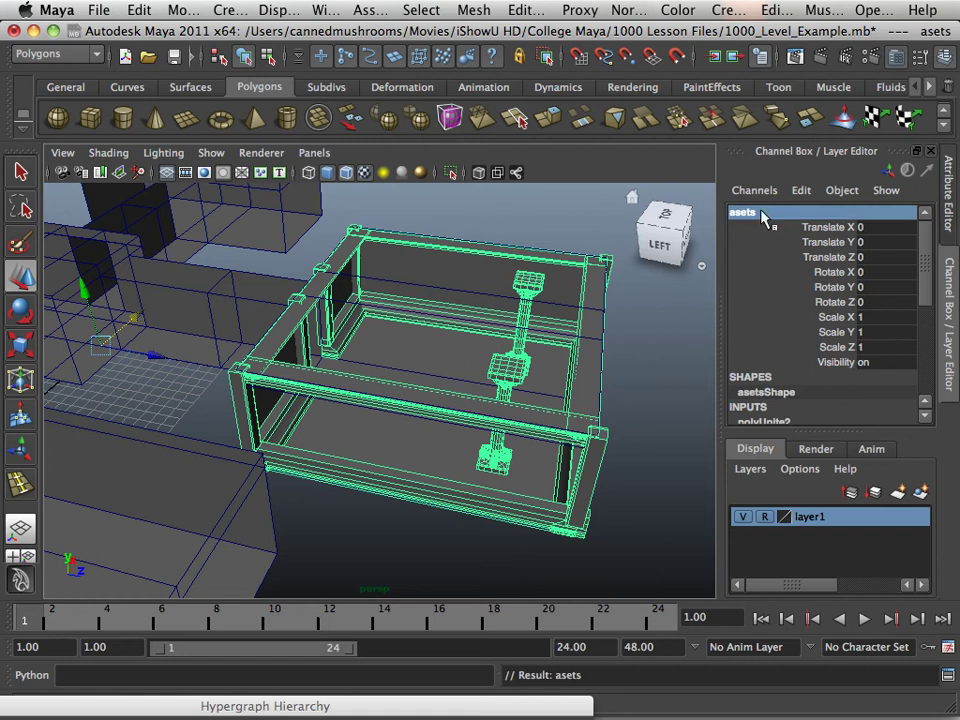
Rename the combined mesh to pillars_trim_room1
alt+right_drag(608, 322, 395, 300)
alt+drag(393, 300, 560, 240)
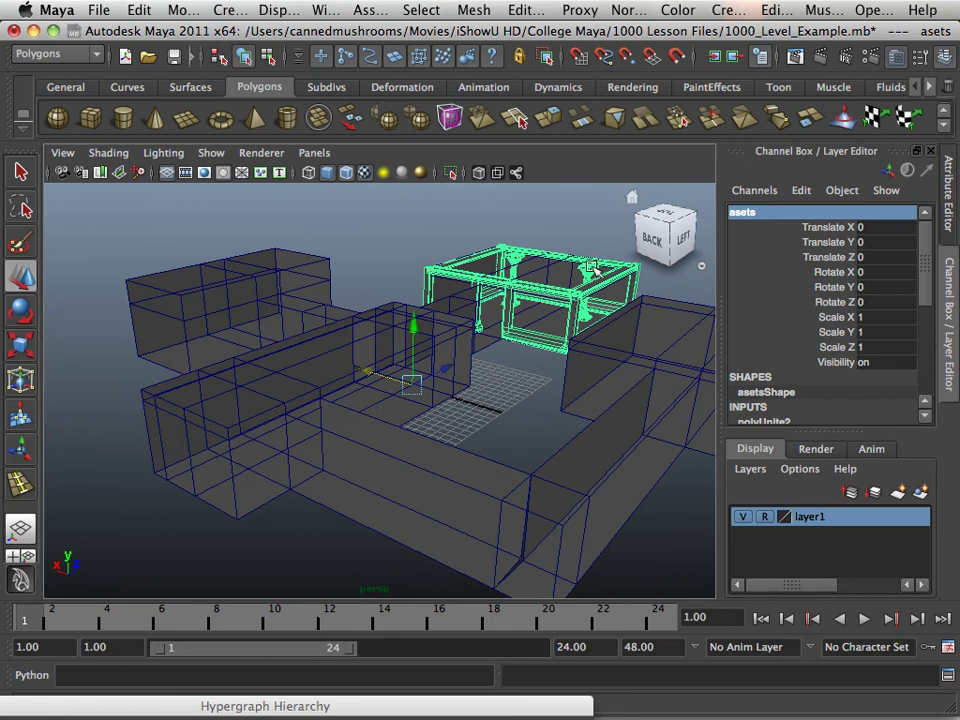
alt+drag(678, 240, 711, 242)
click(737, 213)
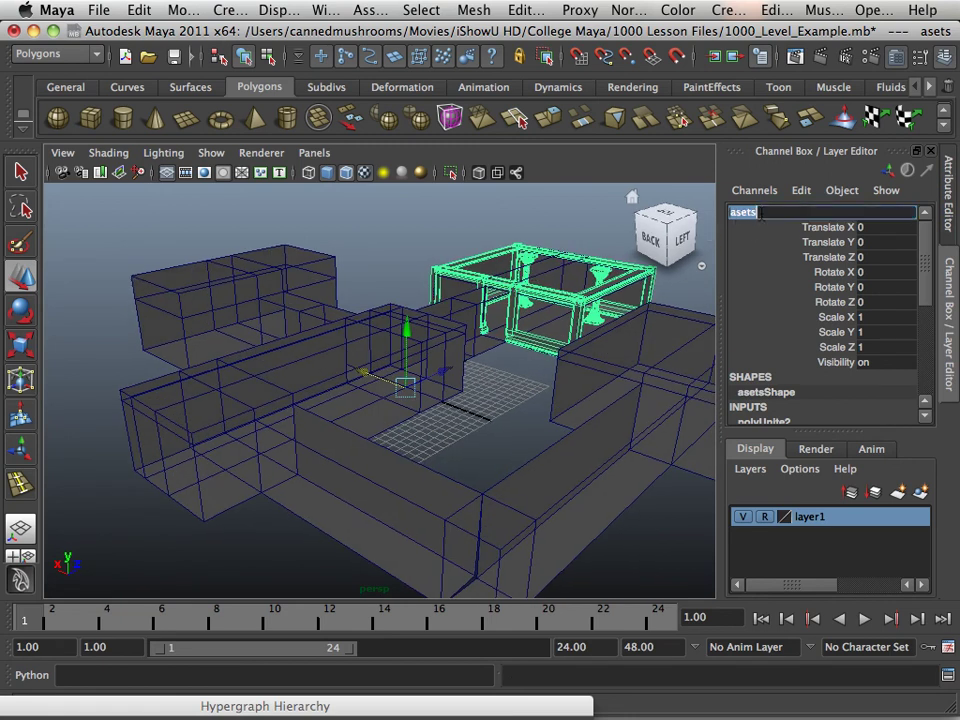
text(pillars_trim_room1)
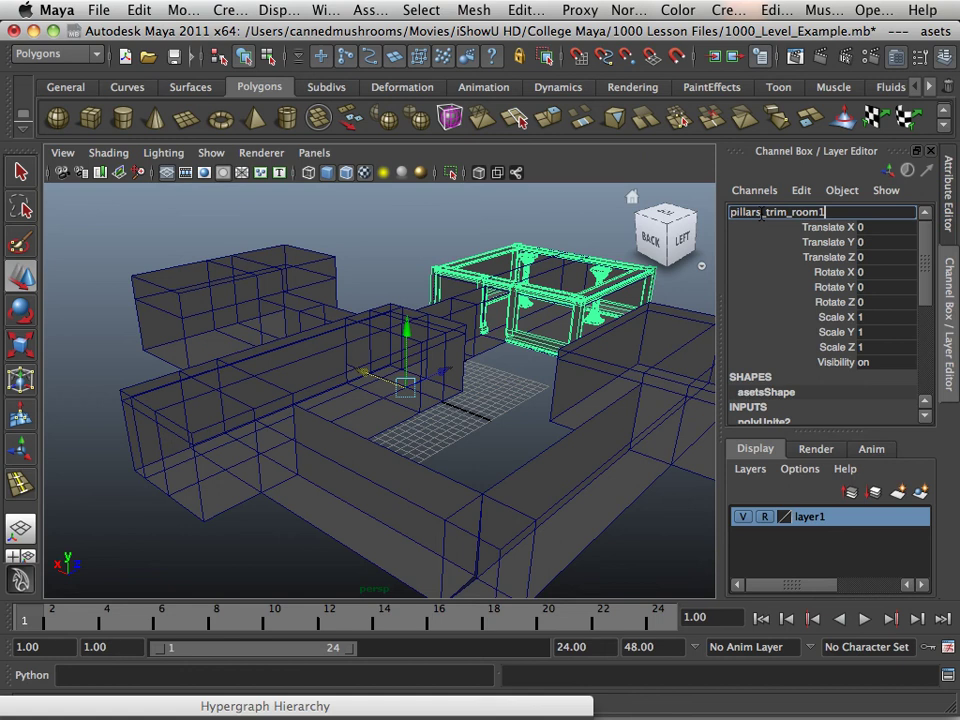
key(Return)
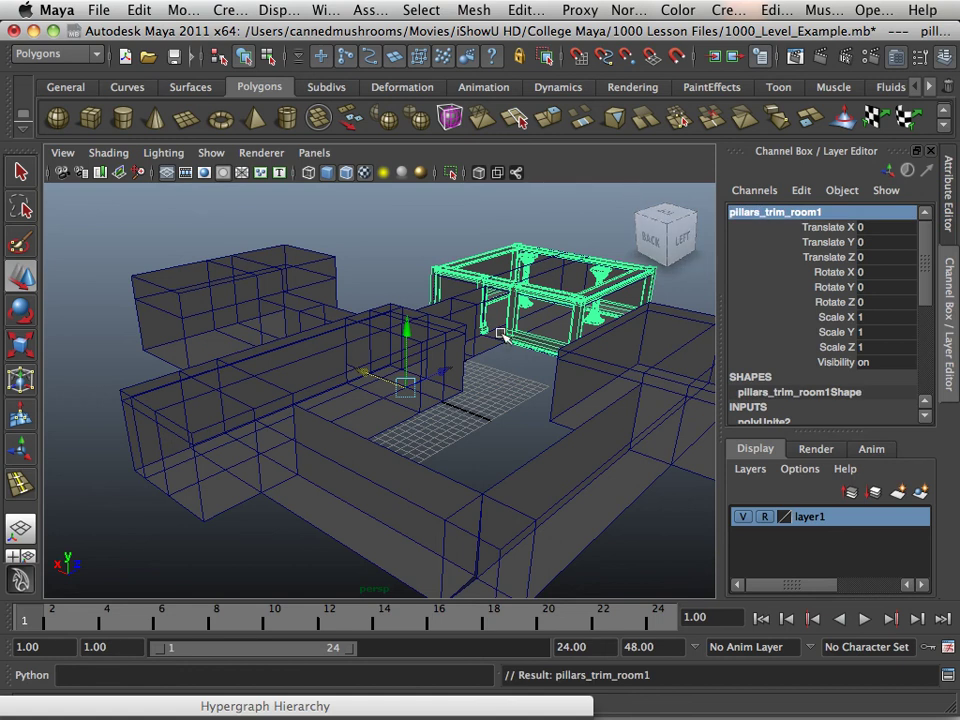
Select the surrounding room mesh and rename it Walls in the Channel Box
click(381, 332)
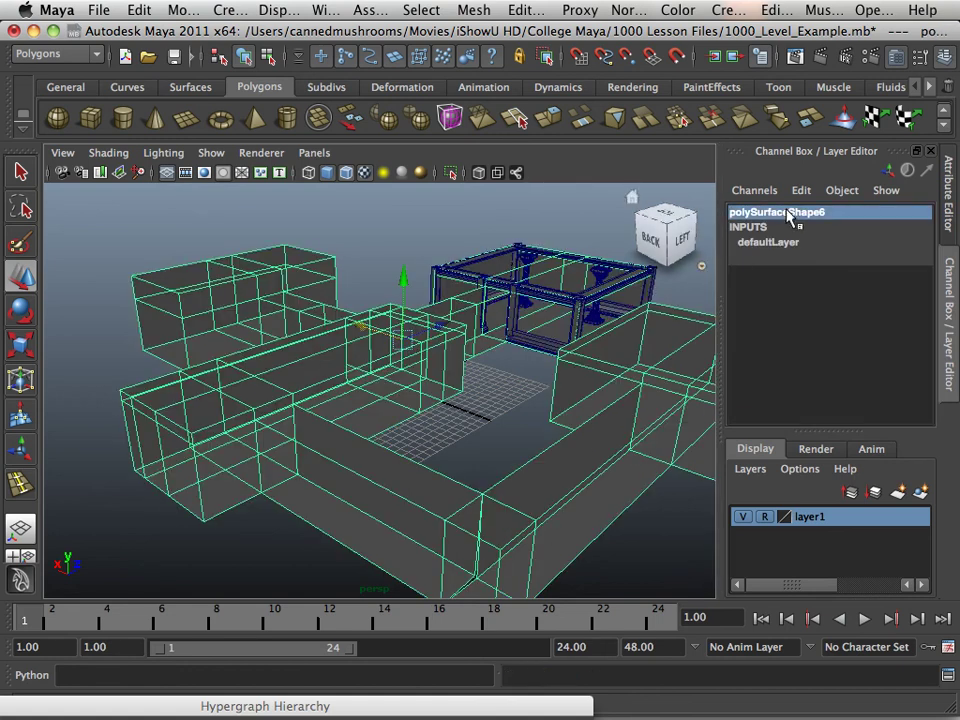
double_click(789, 213)
text(Walls)
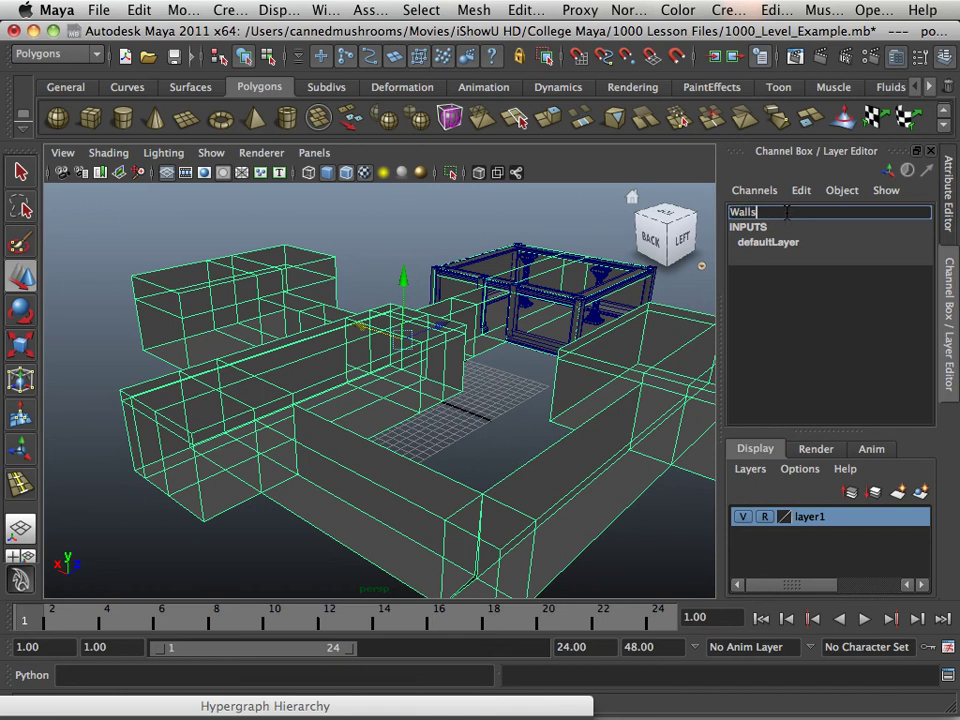
key(Return)
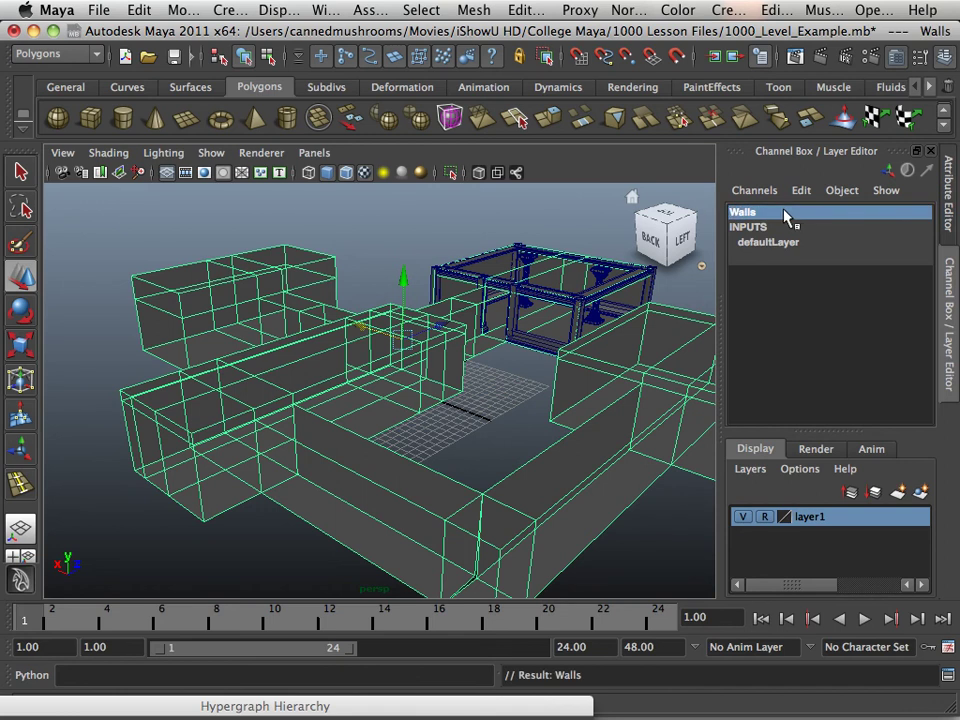
alt+drag(535, 328, 439, 354)
Reselect pillars_trim_room1 and try to open the Hypergraph hierarchy view
click(461, 316)
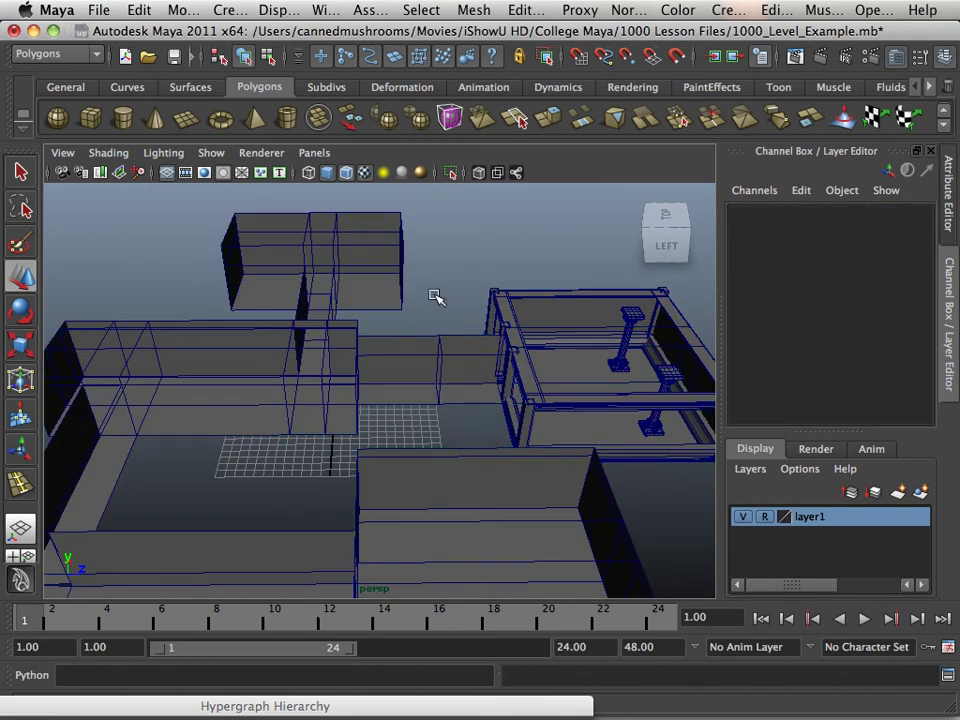
click(497, 400)
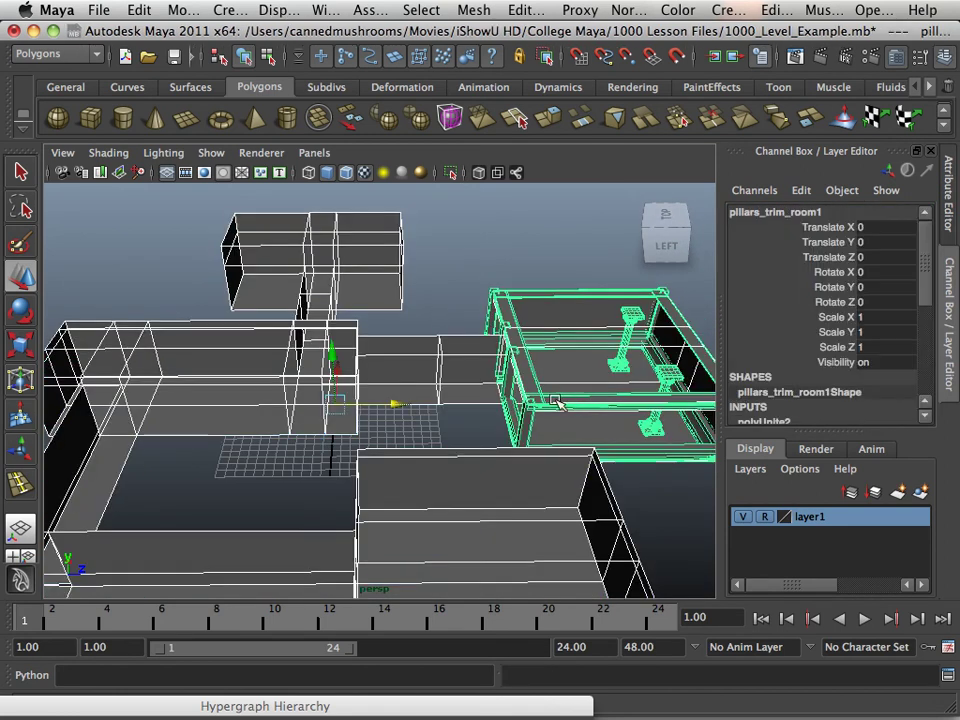
click(332, 9)
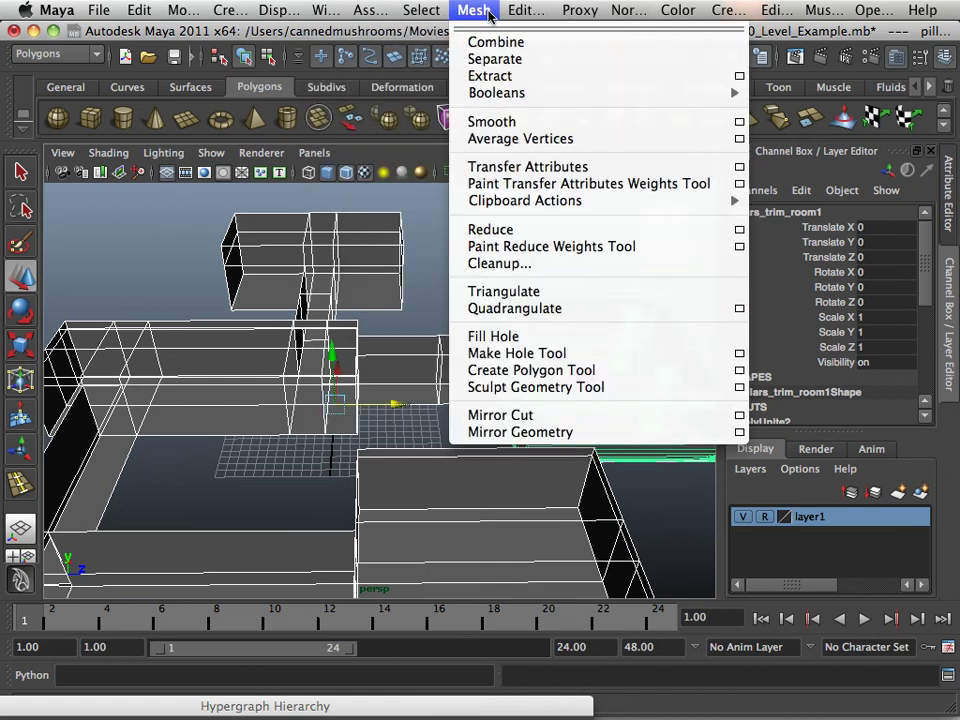
mouse_move(346, 6)
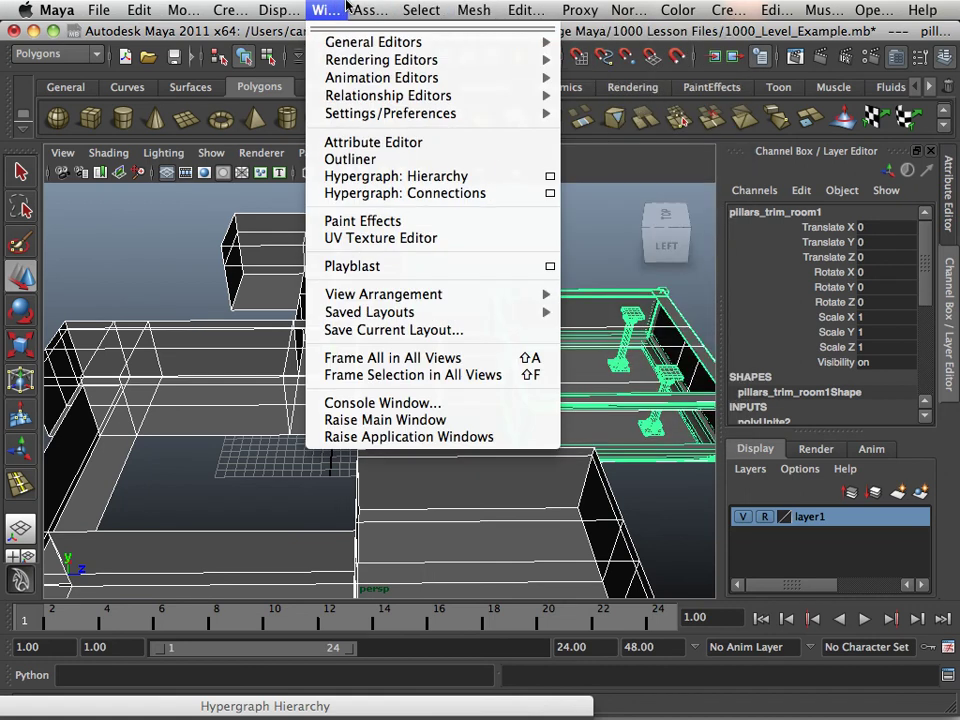
click(420, 360)
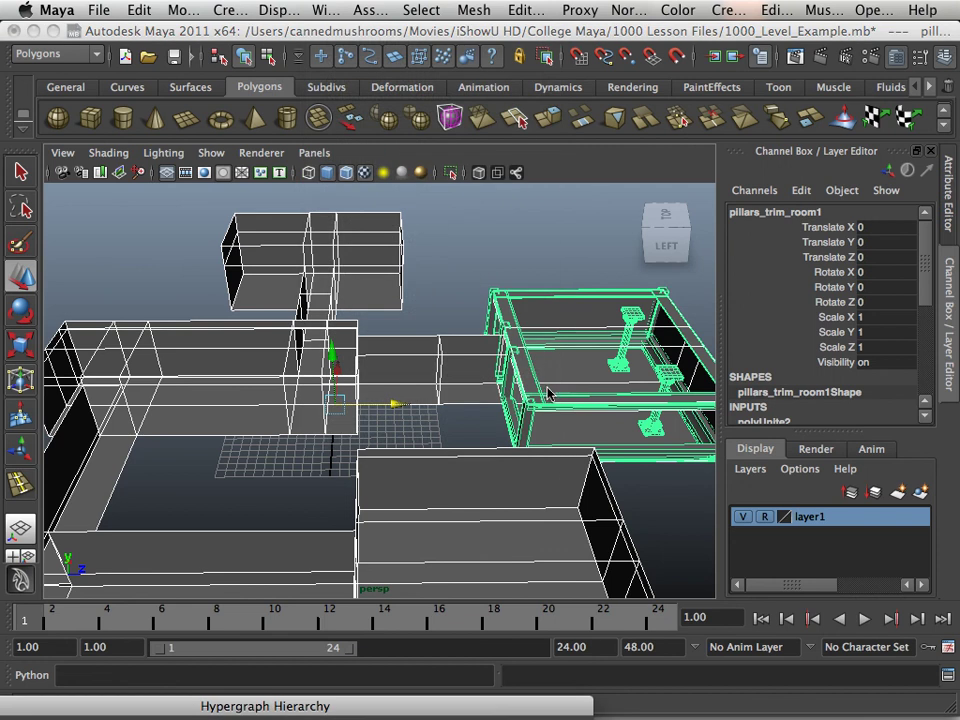
Open the Hypergraph Hierarchy, select all scene nodes and delete their construction history
click(352, 705)
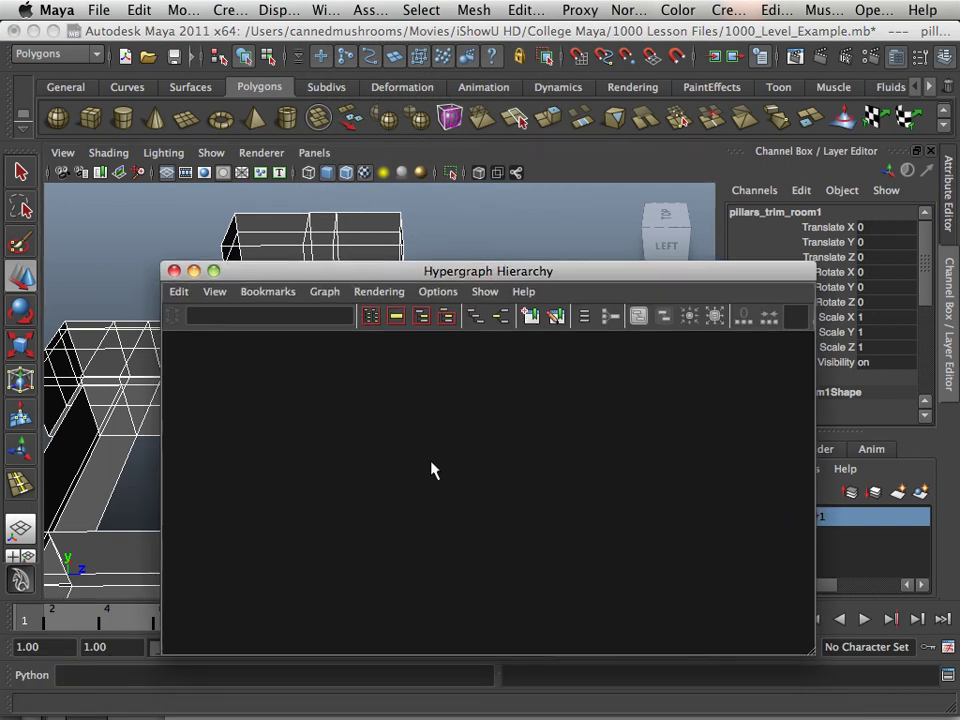
scroll(352, 425, down, 10)
scroll(265, 424, down, 2)
alt+middle_drag(289, 429, 349, 411)
drag(253, 433, 565, 512)
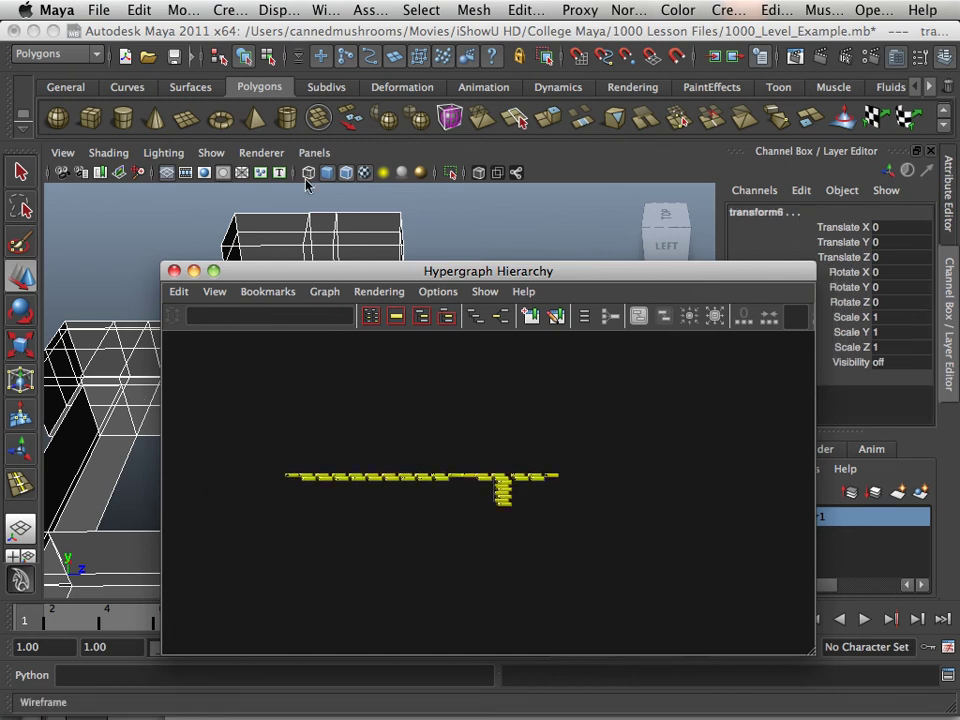
click(182, 9)
mouse_move(178, 10)
mouse_move(139, 10)
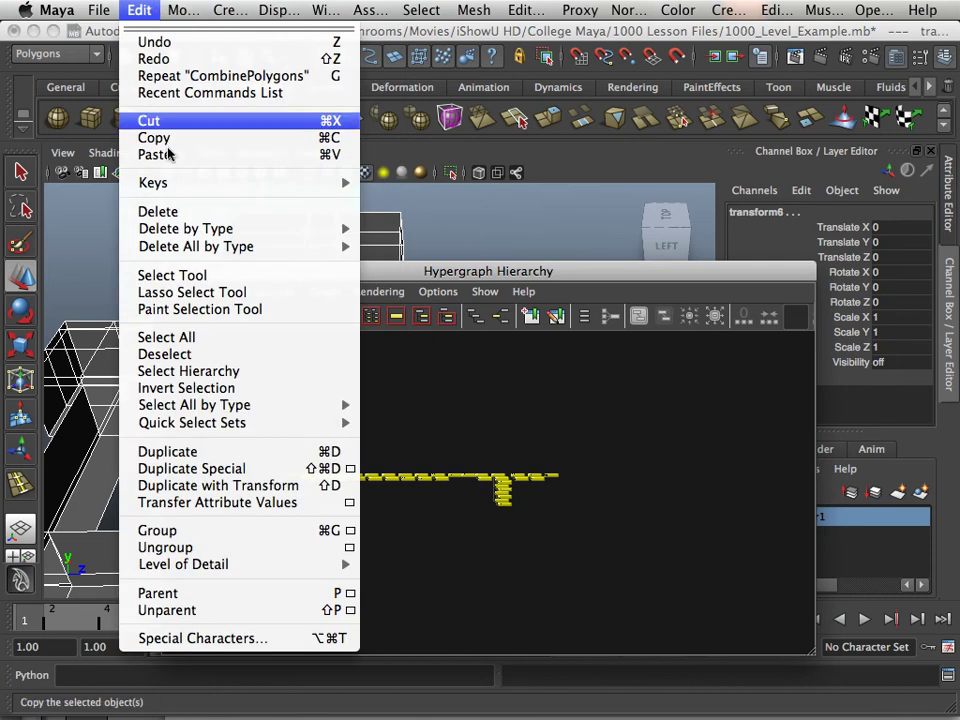
mouse_move(200, 229)
click(401, 240)
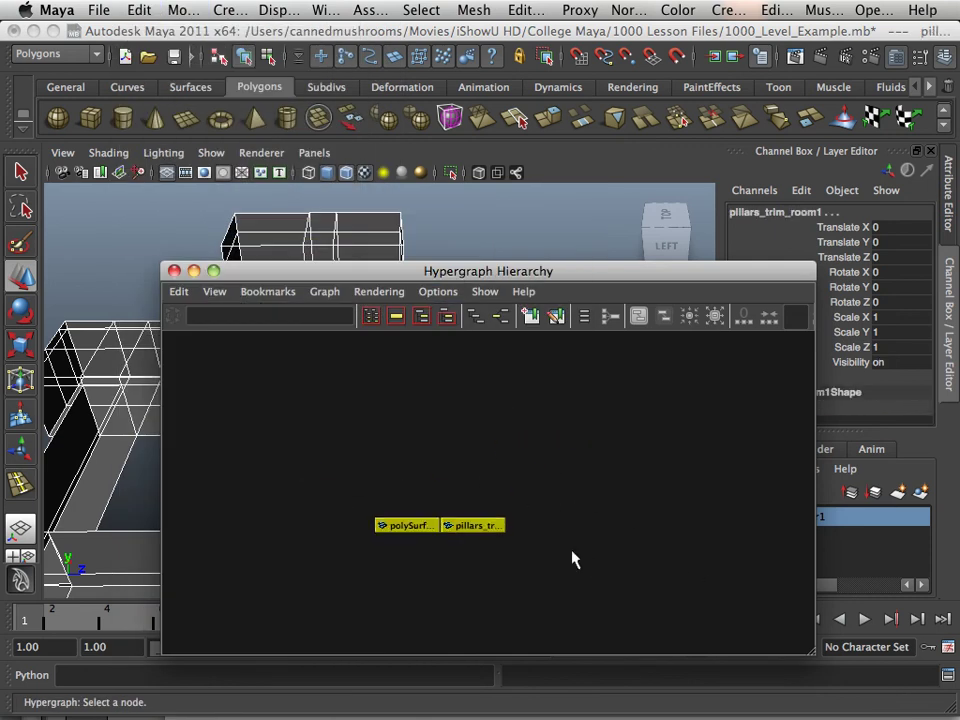
Rename polySurface3 to Walls, then zoom out to view the whole level
click(540, 557)
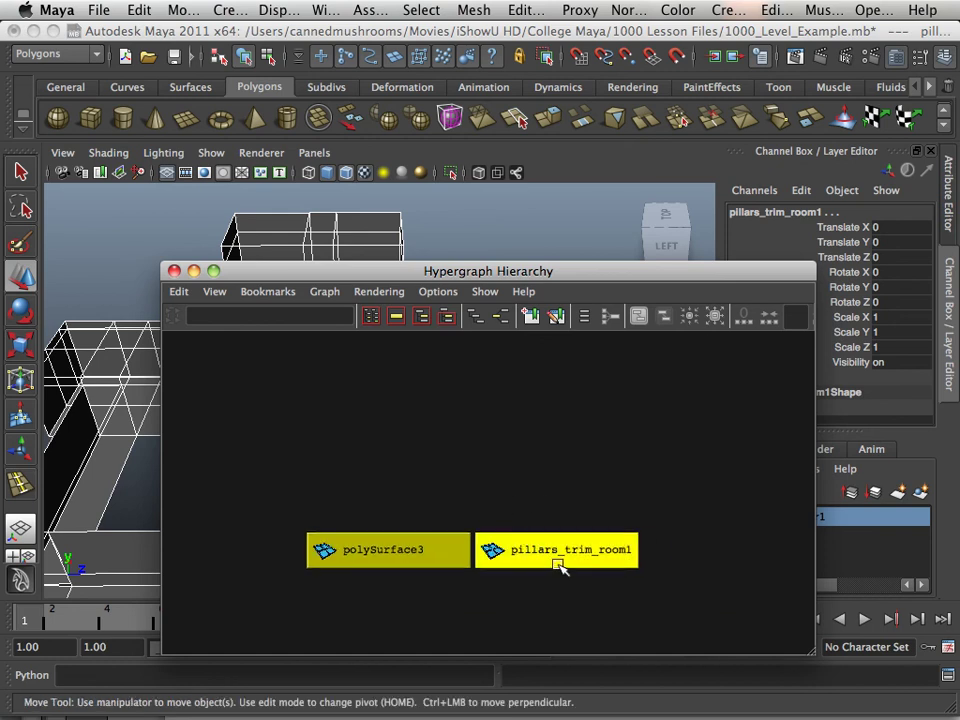
click(765, 214)
click(574, 399)
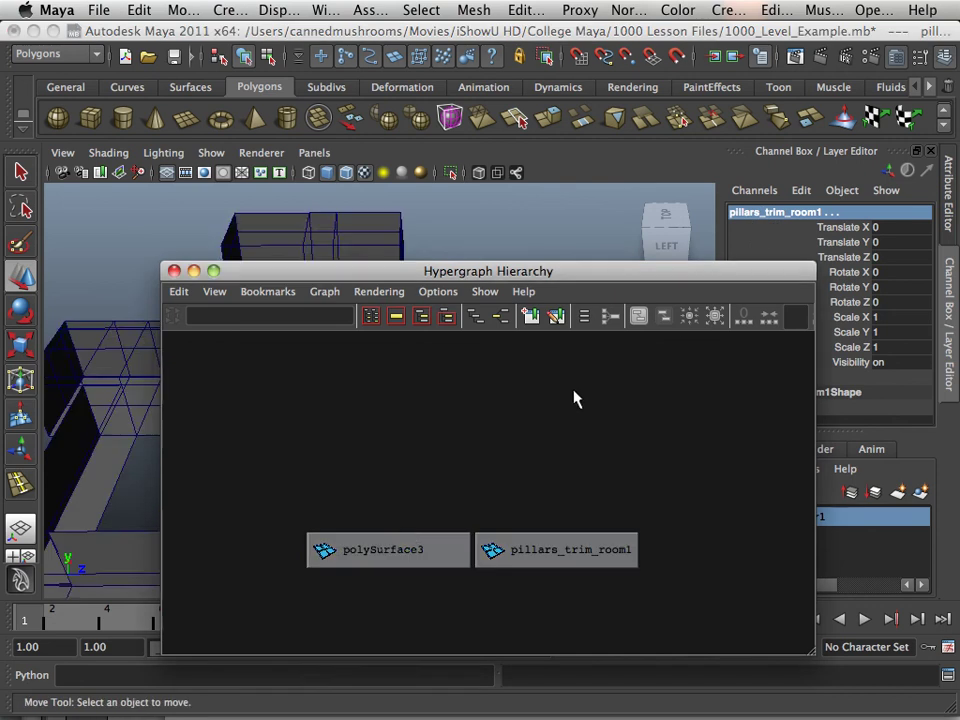
click(399, 540)
click(745, 215)
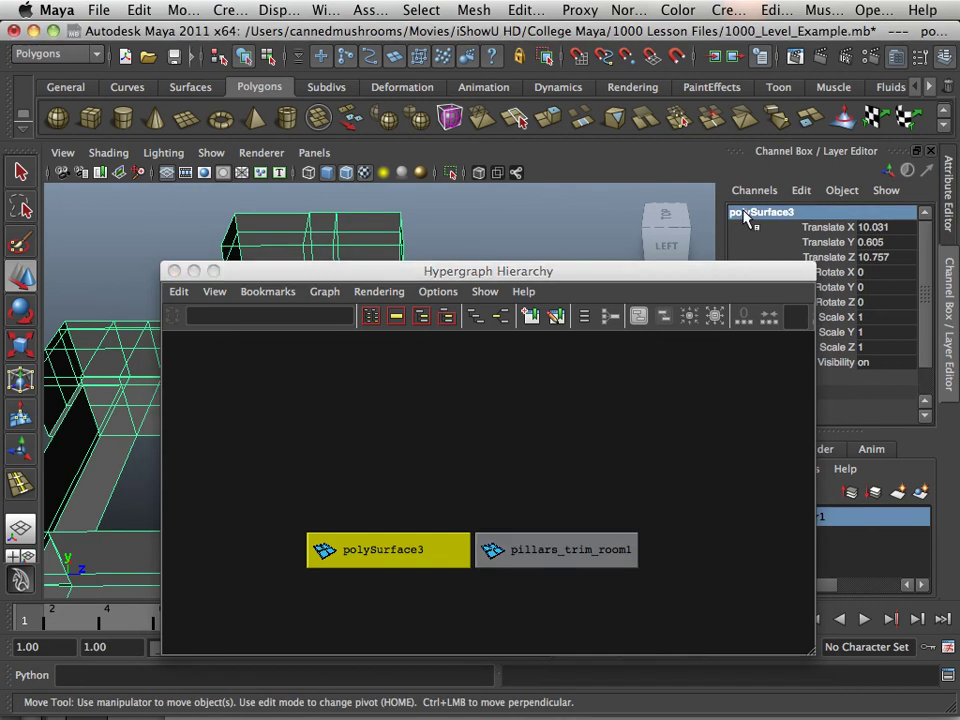
click(745, 214)
text(Walls)
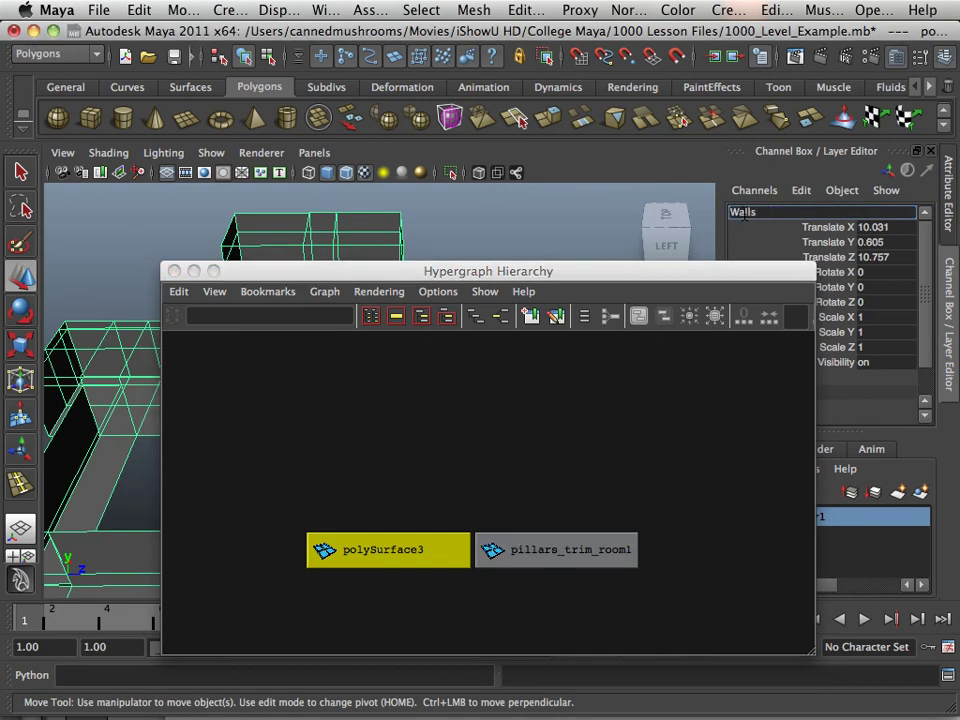
key(Return)
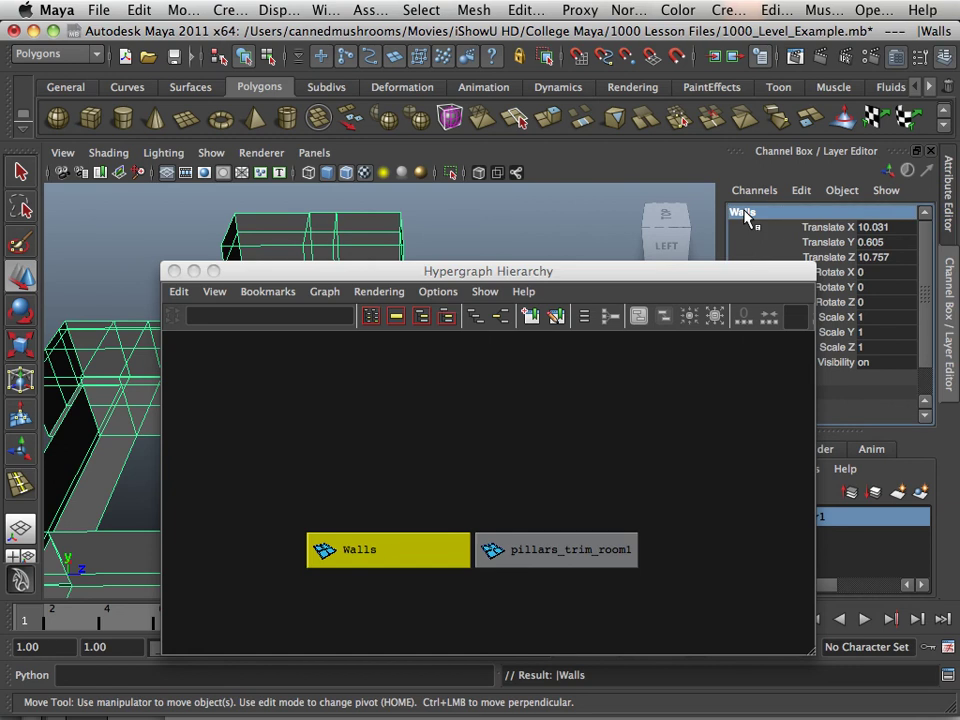
drag(315, 272, 730, 436)
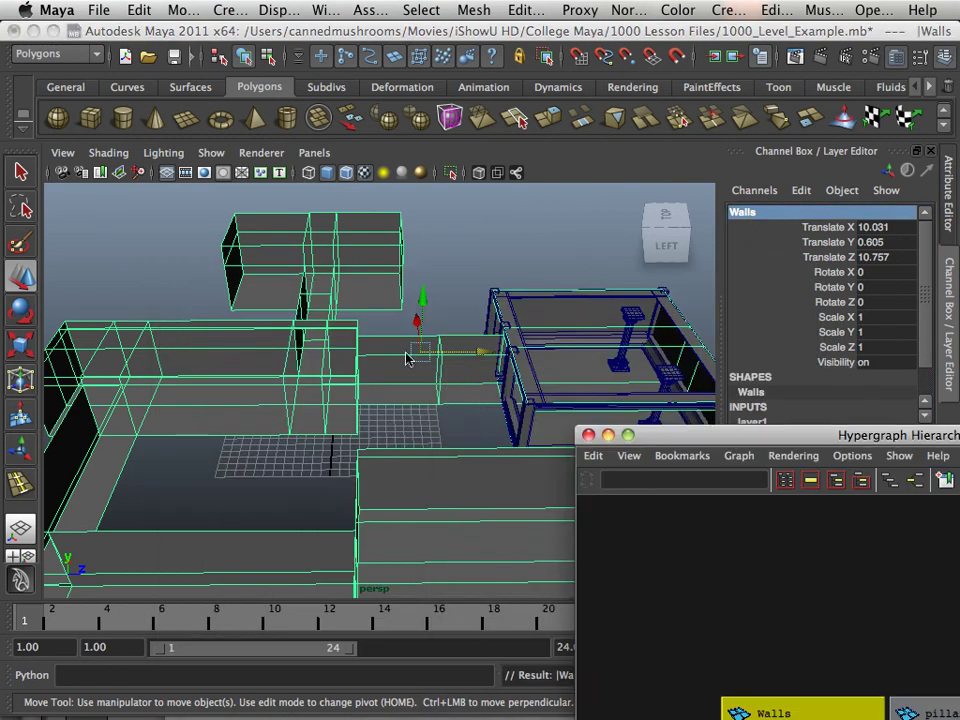
alt+drag(432, 355, 352, 335)
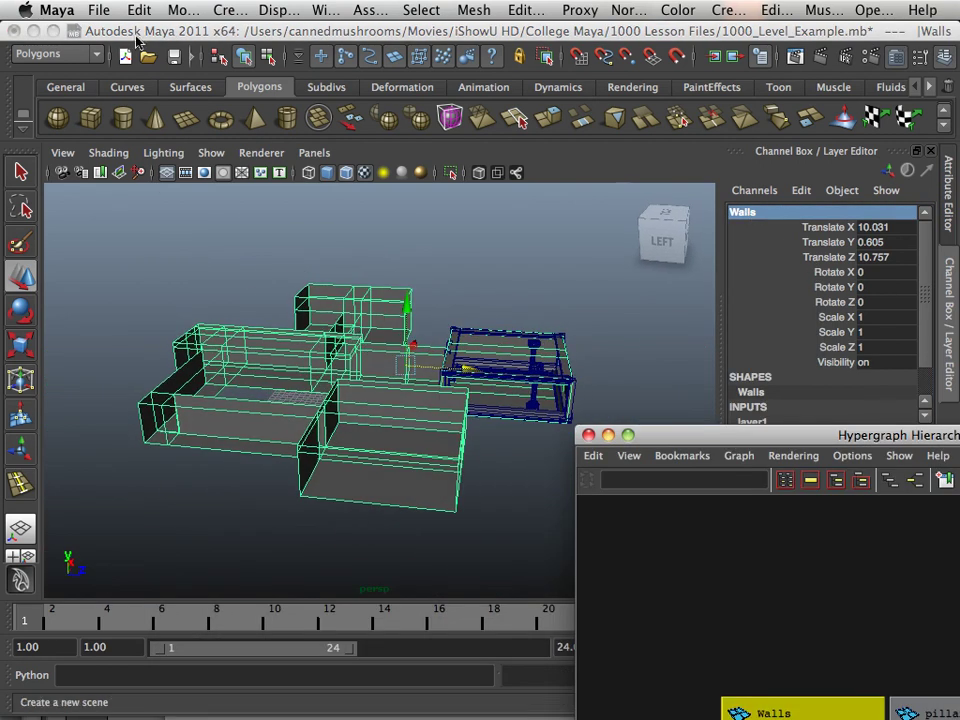
Start File > Export All and set the file type to FBX export
click(100, 9)
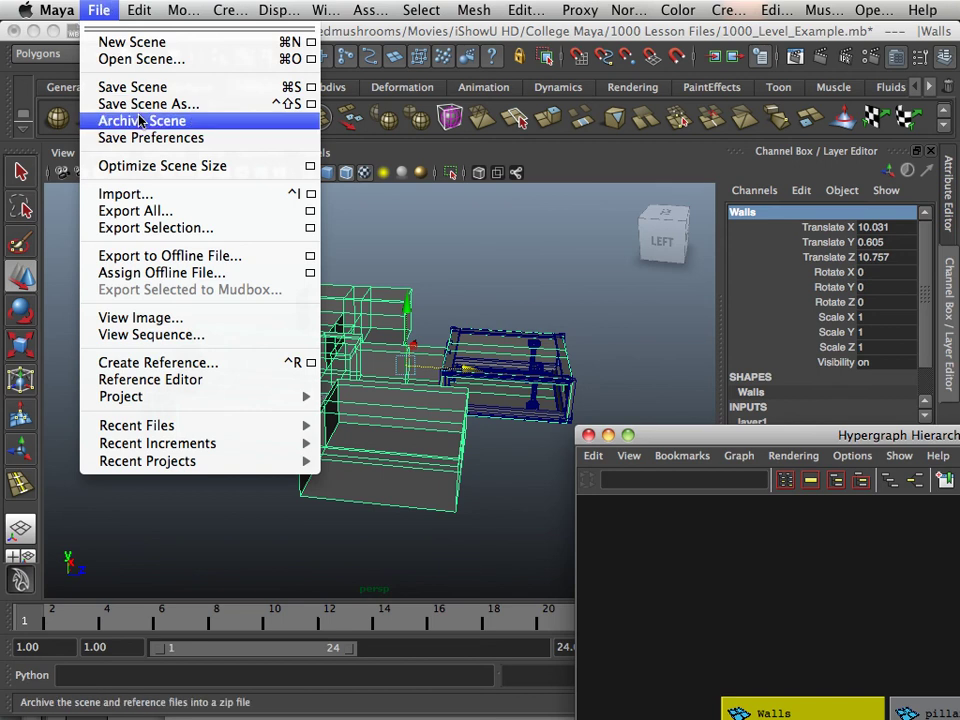
click(174, 211)
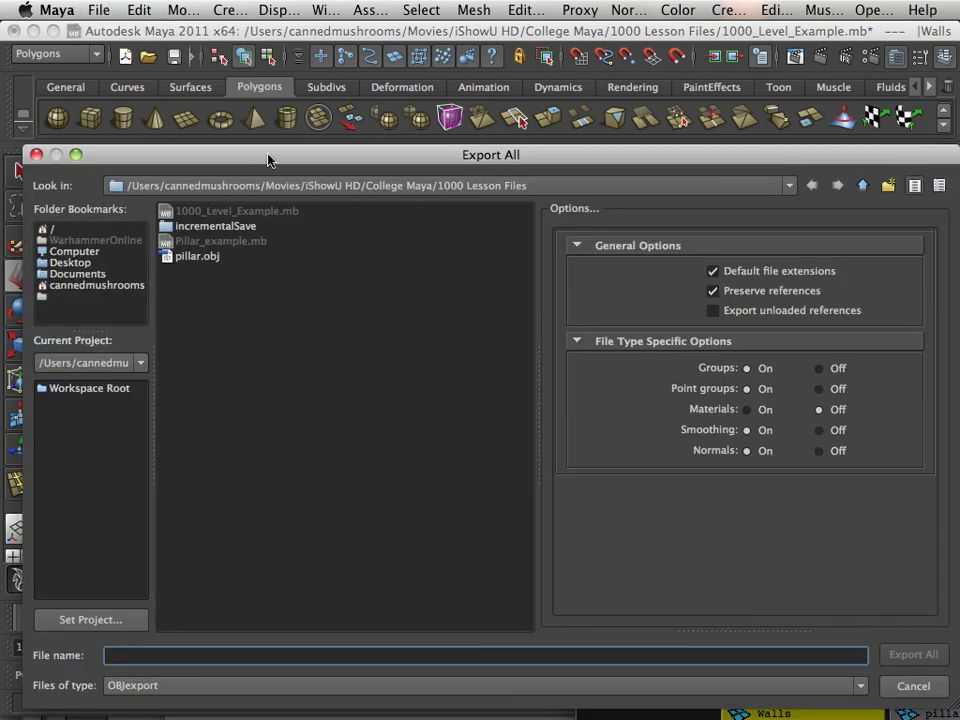
drag(268, 160, 287, 70)
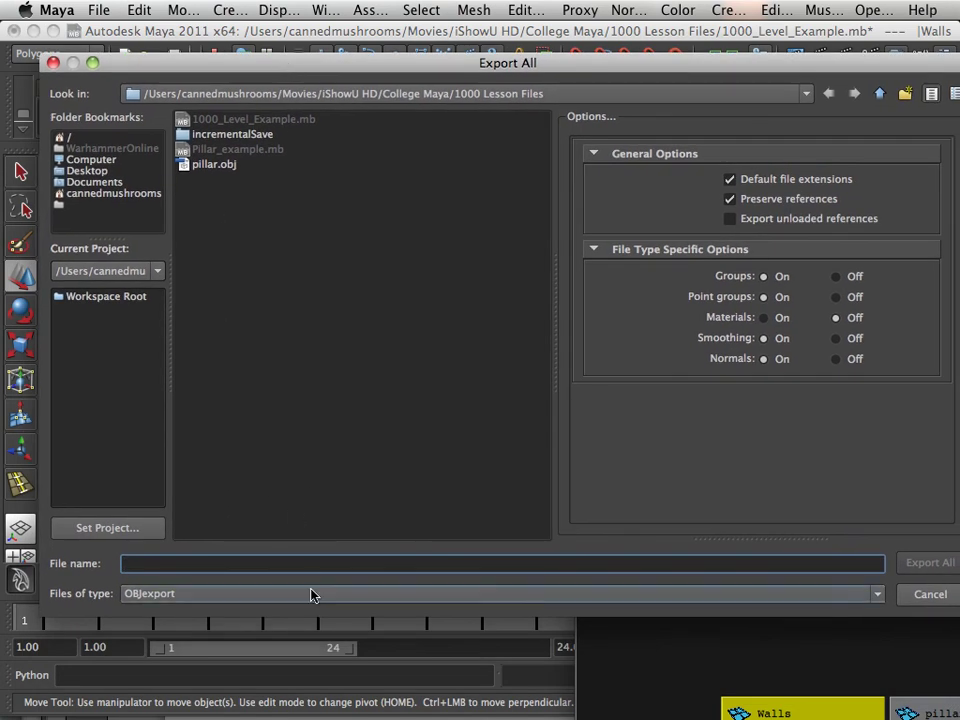
click(311, 594)
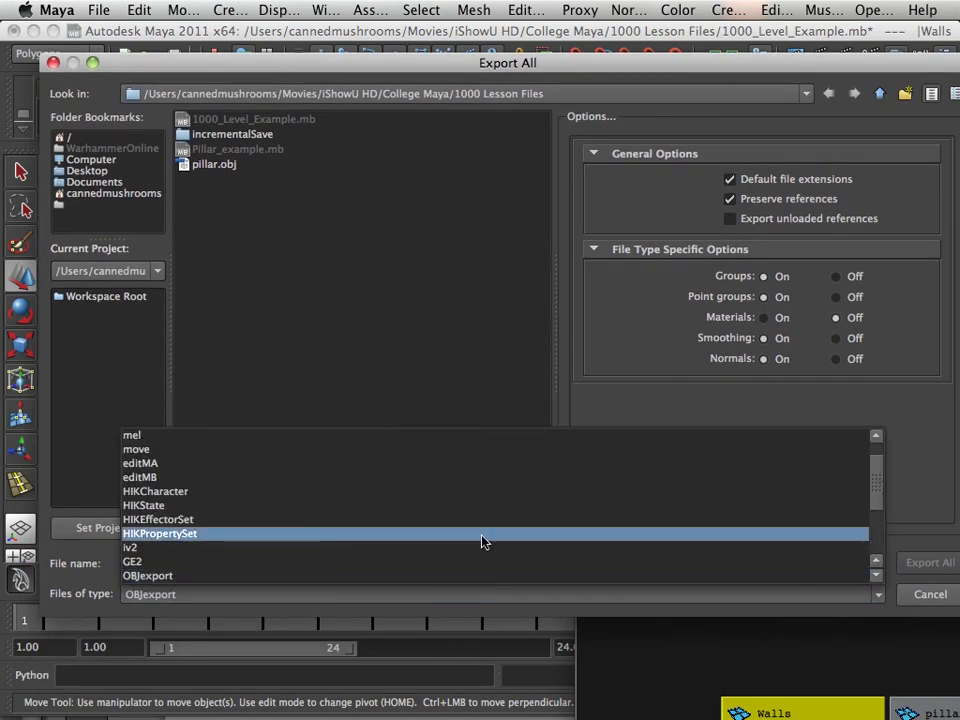
click(885, 490)
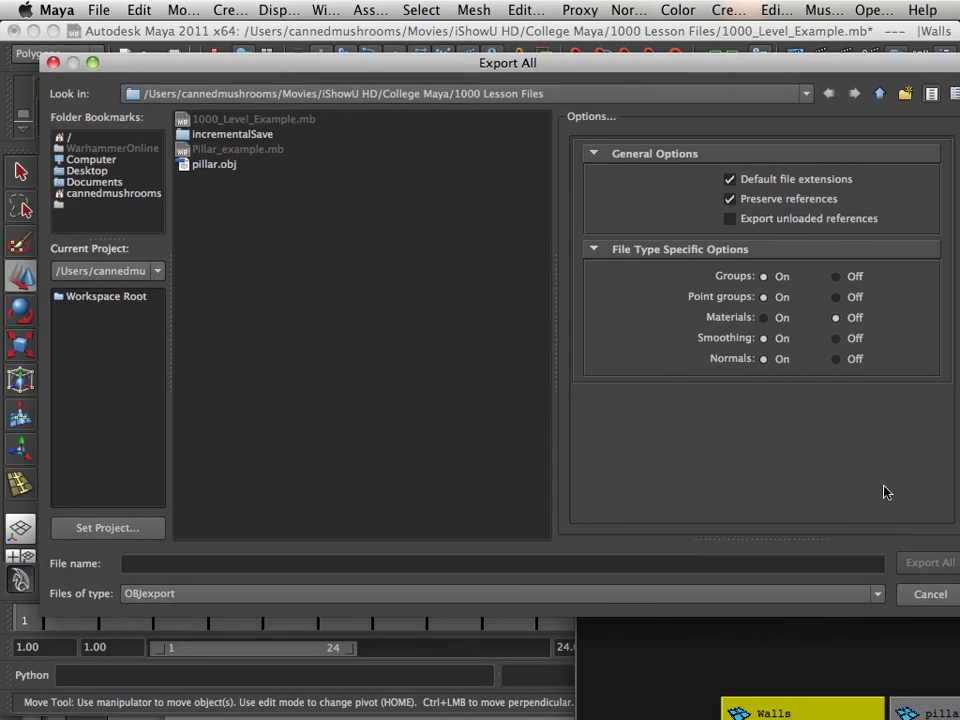
click(878, 594)
drag(876, 506, 876, 536)
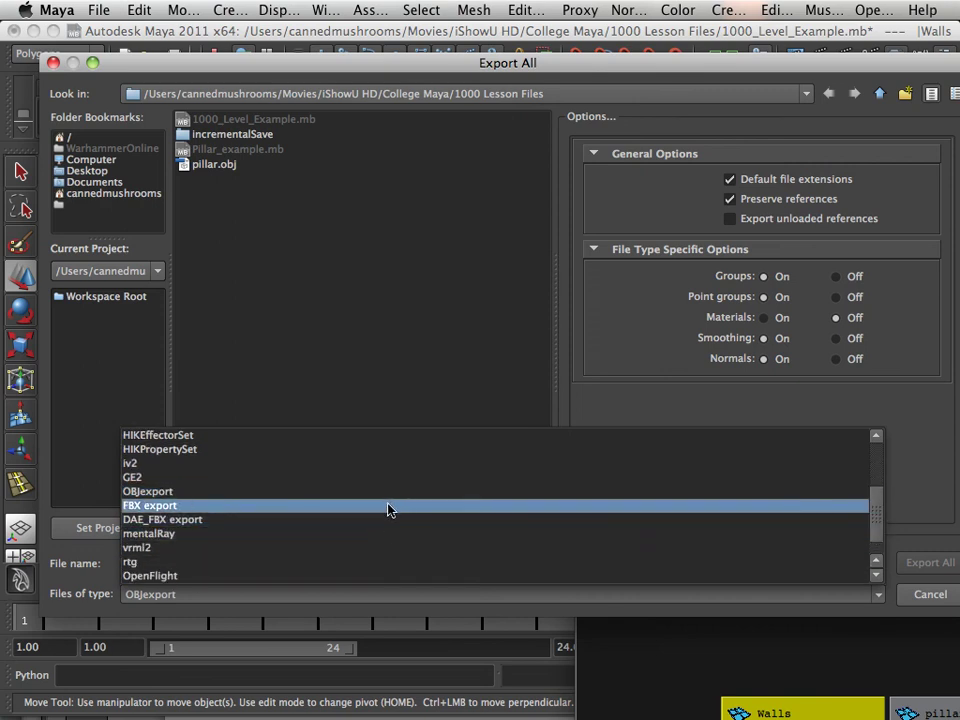
click(389, 510)
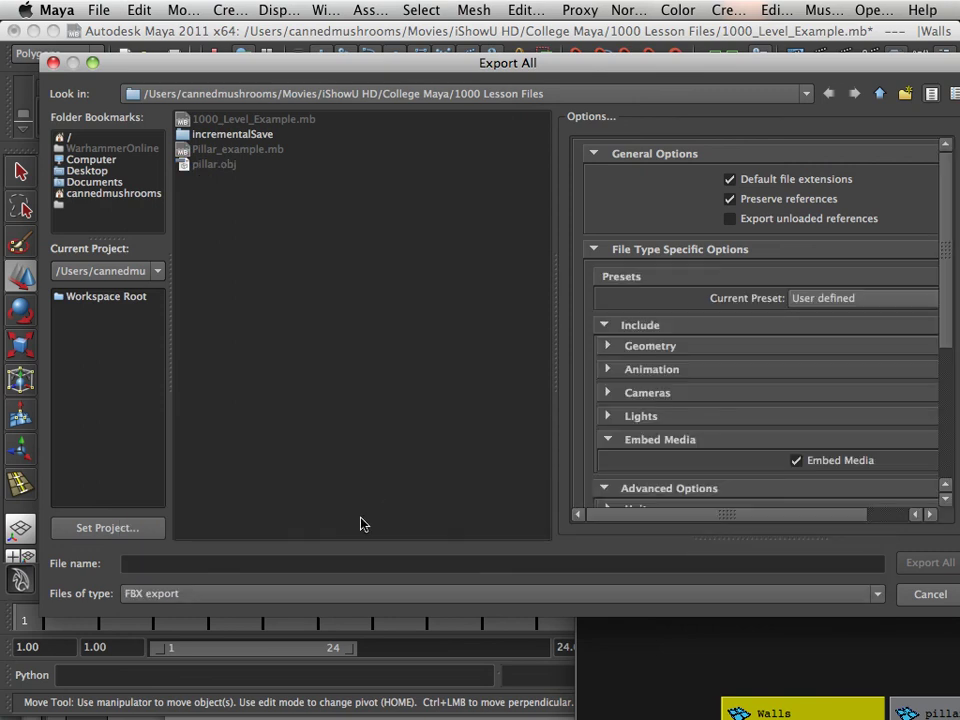
Browse to Desktop/1100 Unity Lesson/1100 Unity Lesson/Assets/Standard Assets and create a folder named 'level'
click(80, 172)
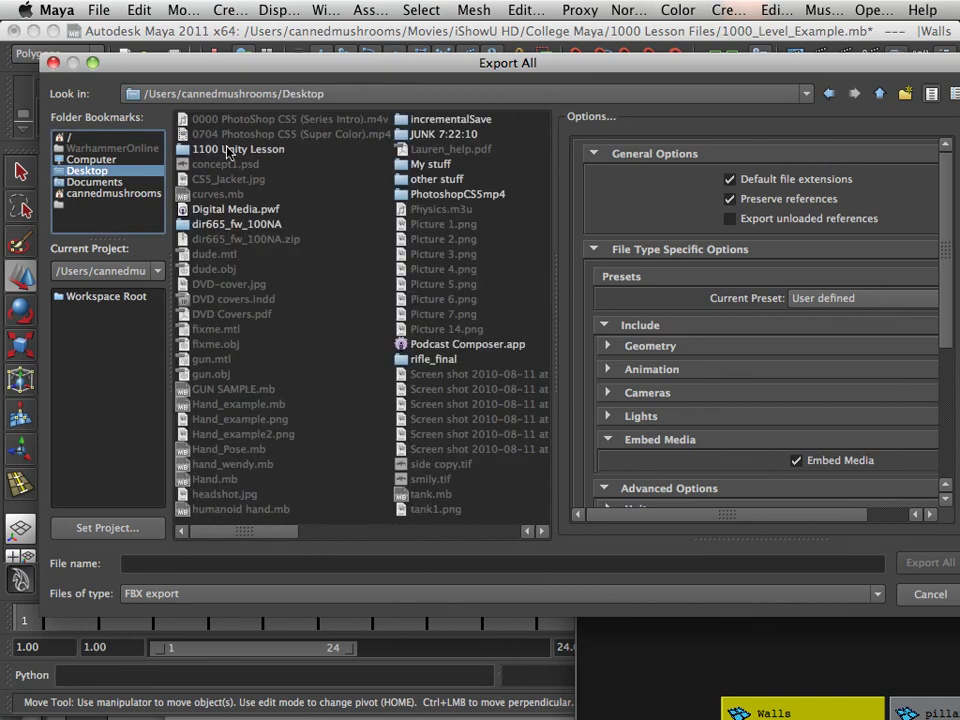
double_click(230, 149)
click(232, 564)
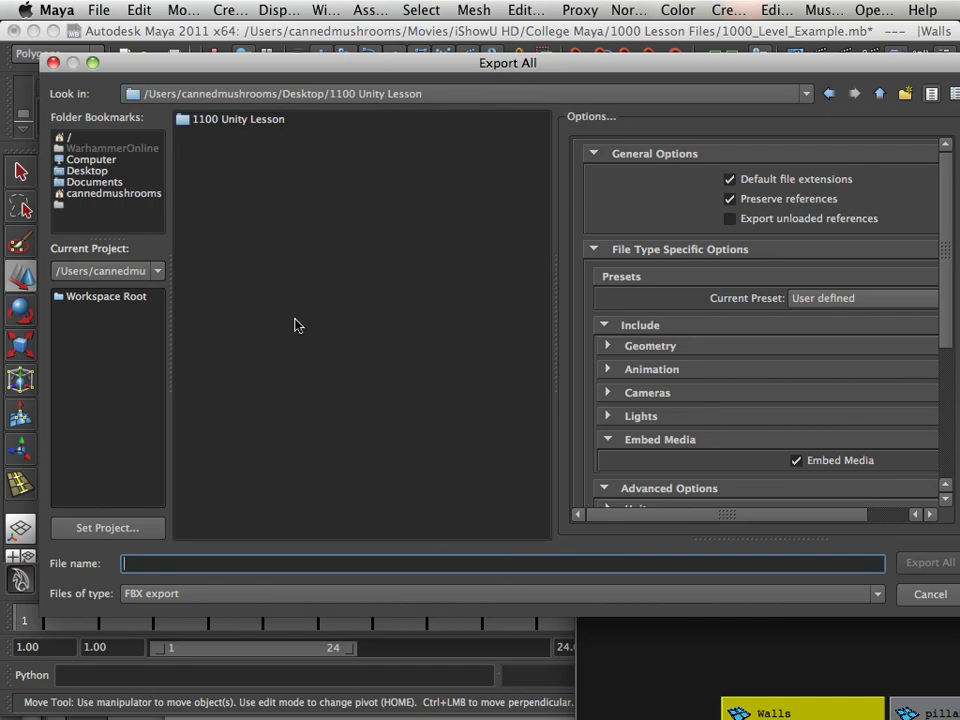
double_click(236, 120)
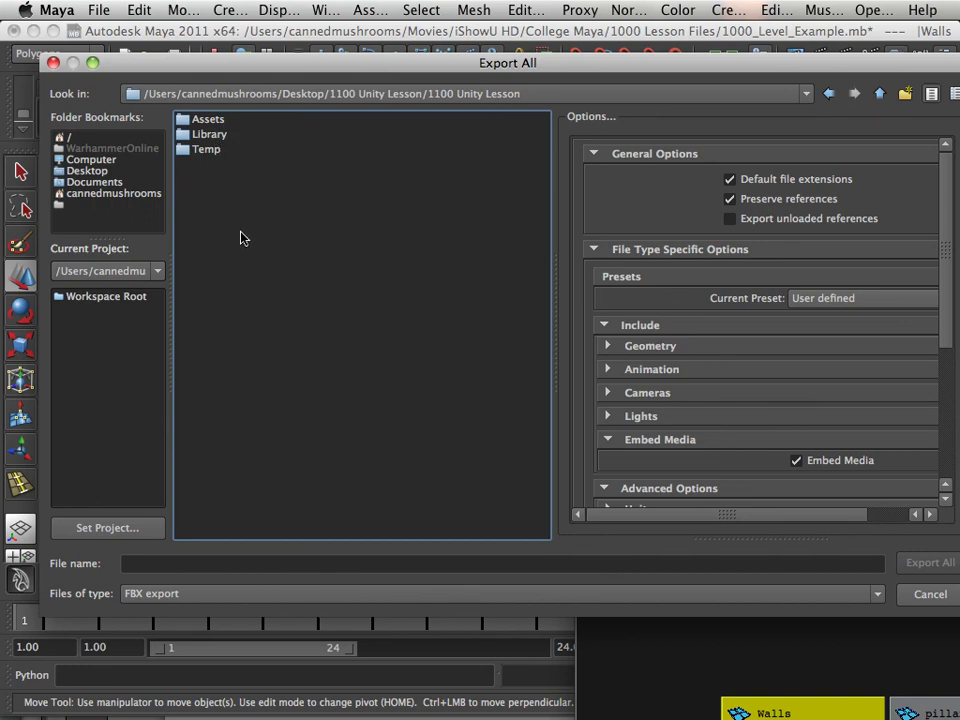
double_click(208, 121)
double_click(210, 121)
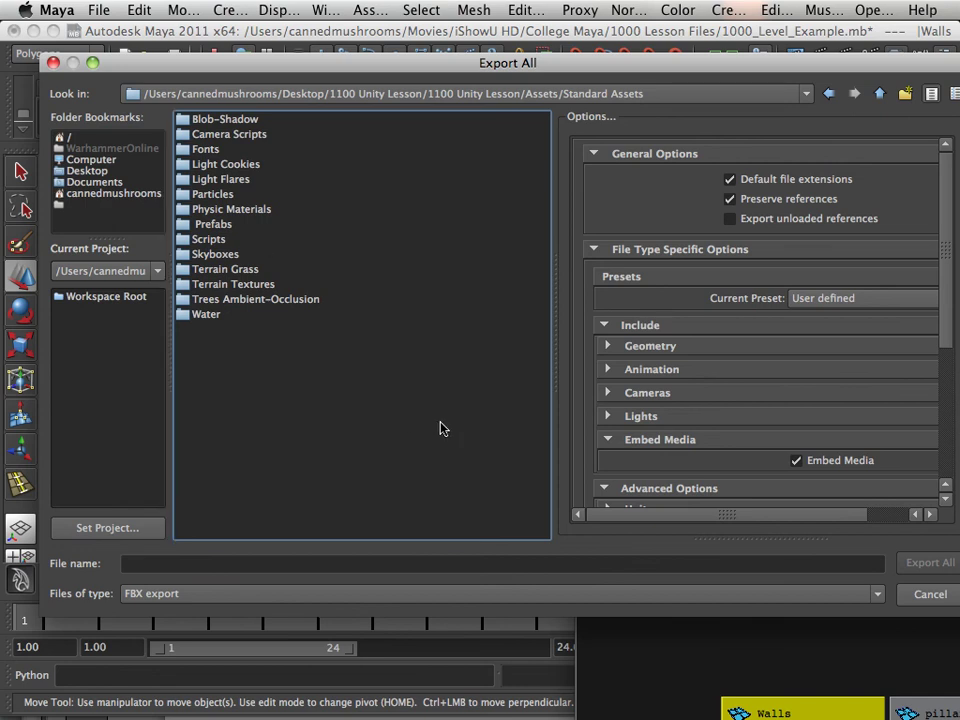
click(905, 93)
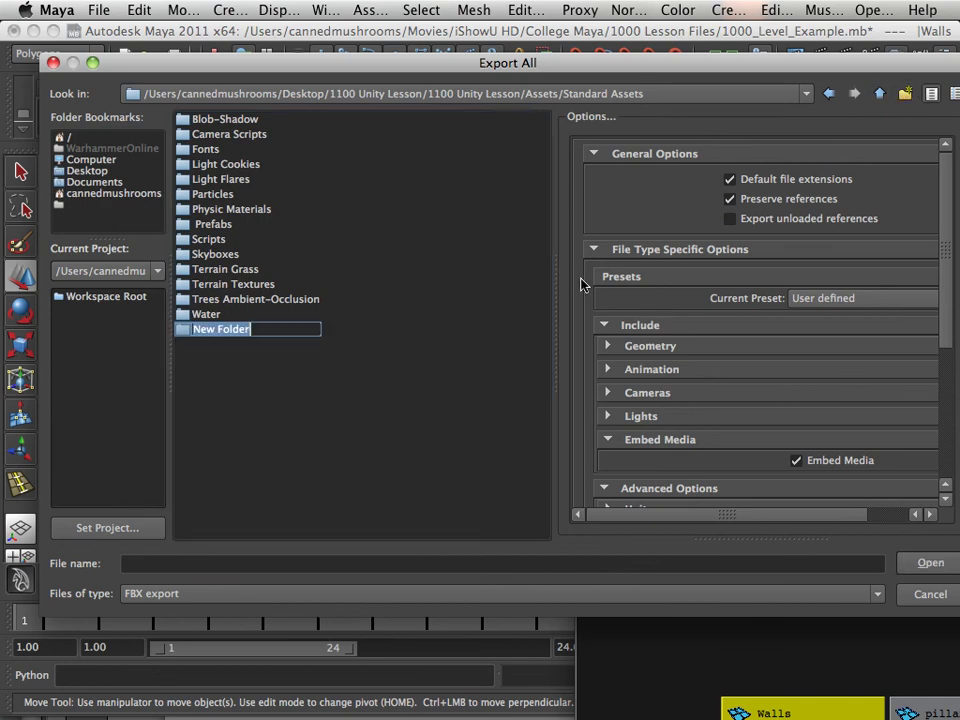
text(le)
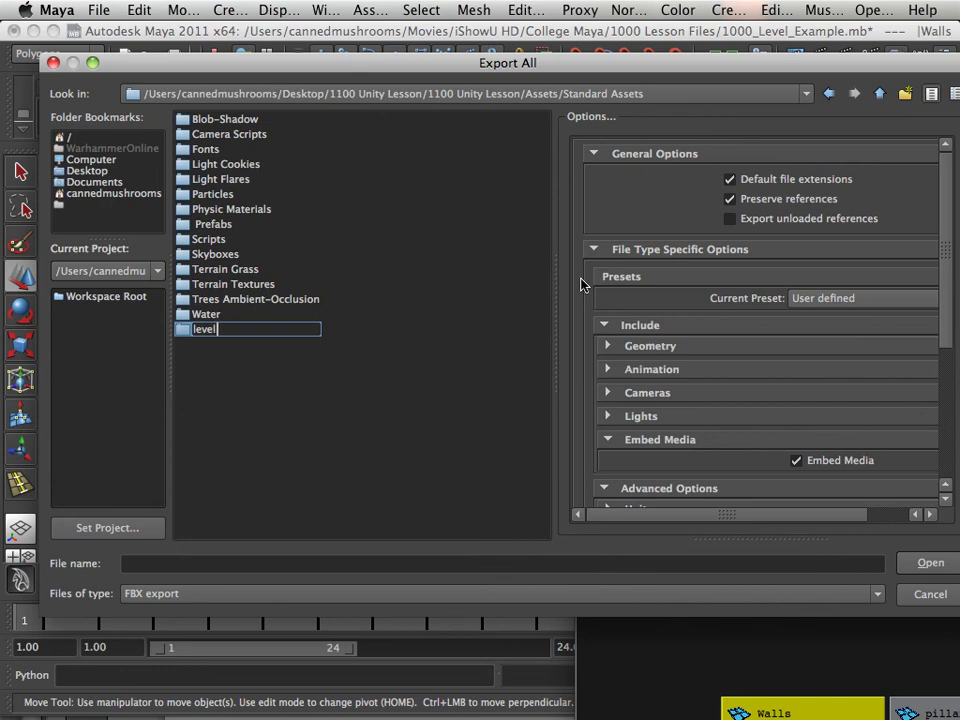
text(vel)
key(Return)
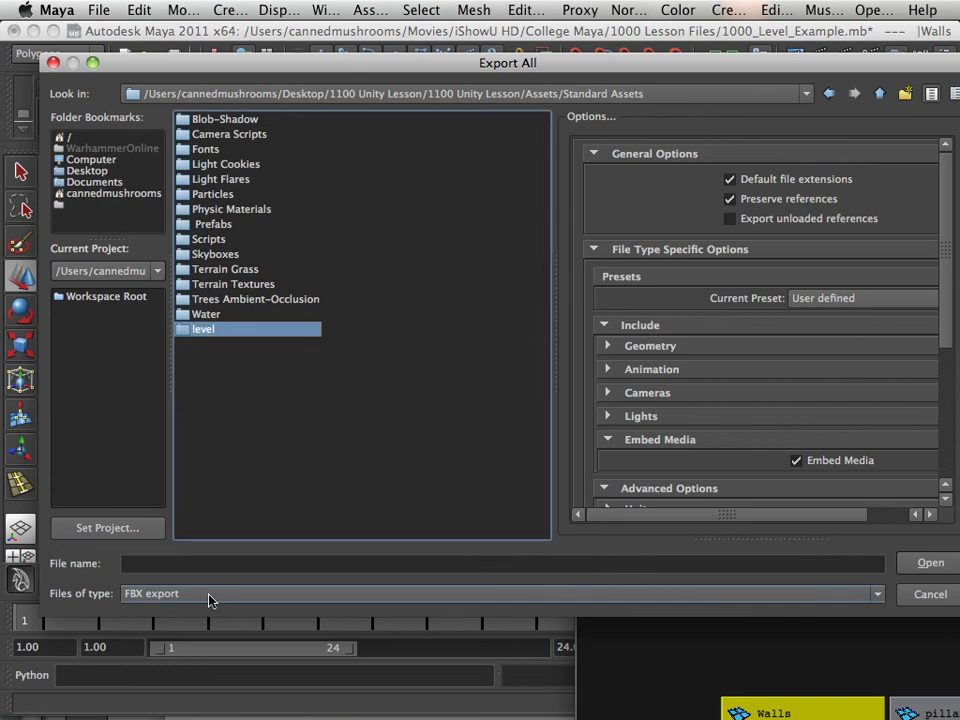
Export the scene as 'level1' inside the level folder, then return to Unity
click(195, 563)
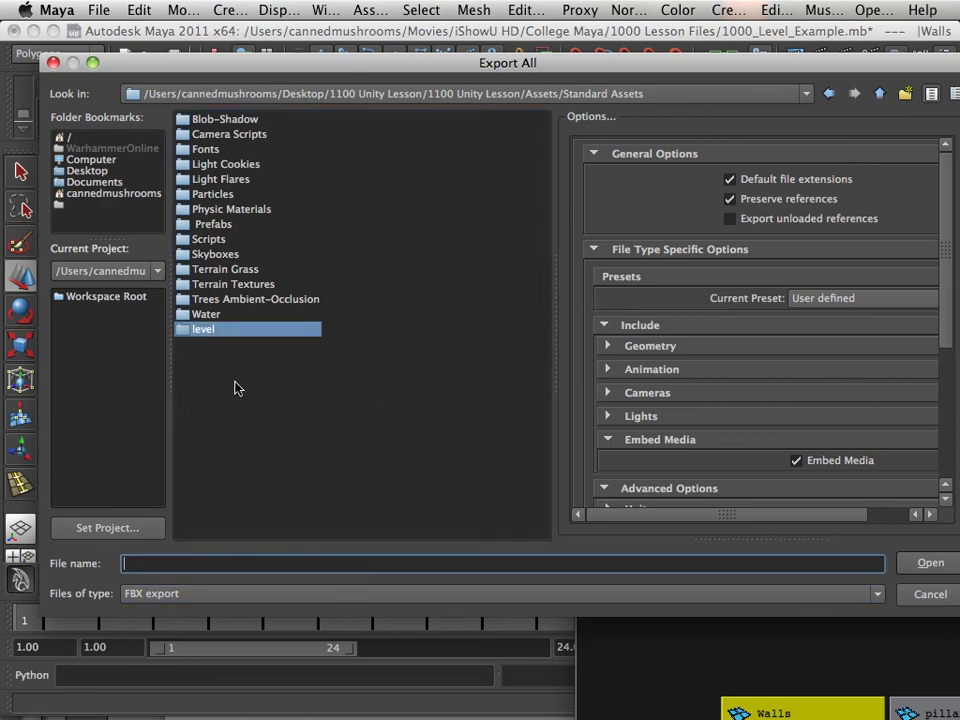
double_click(197, 333)
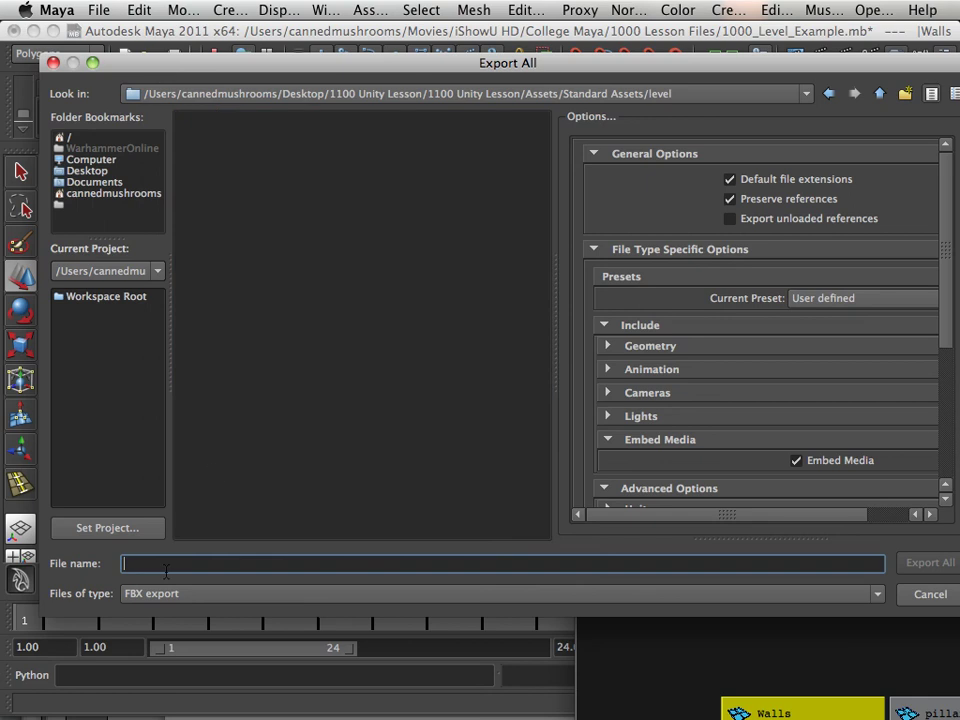
text(level1)
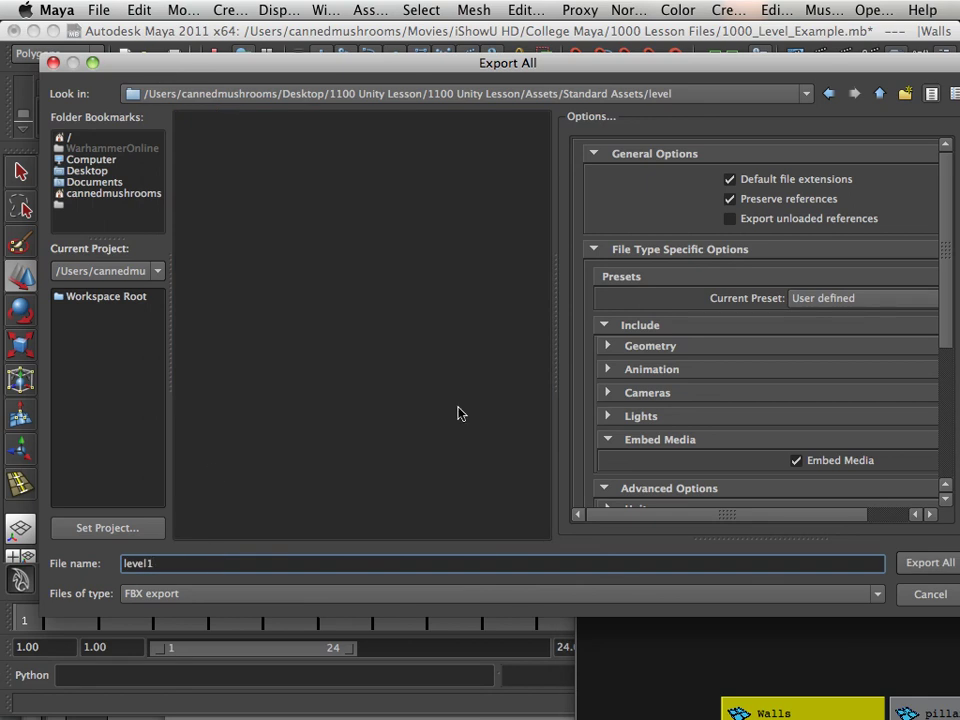
drag(950, 320, 957, 453)
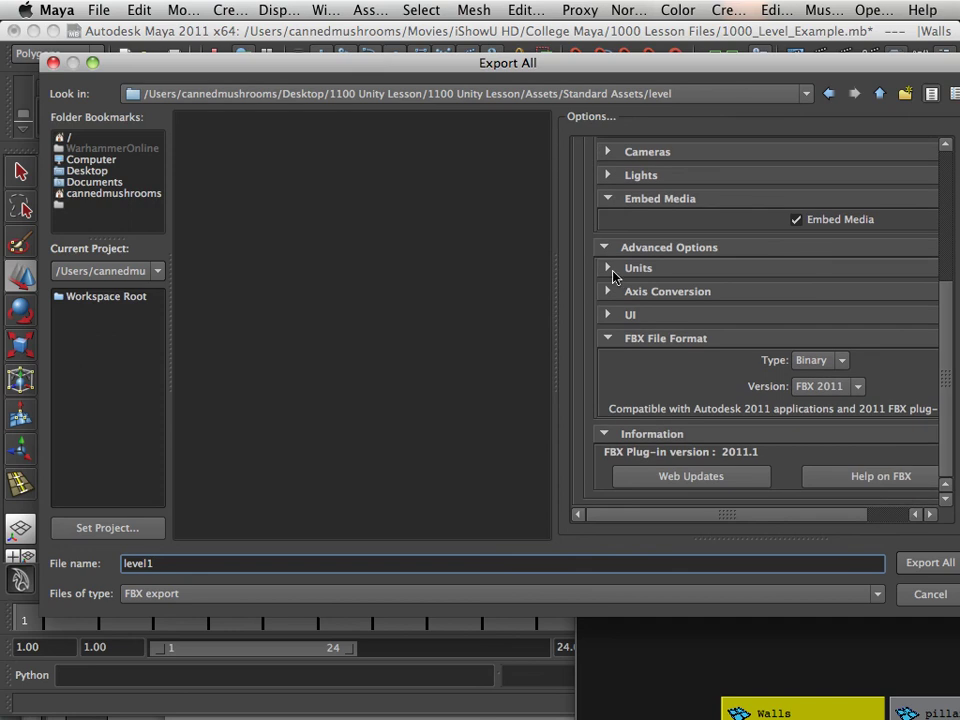
click(608, 269)
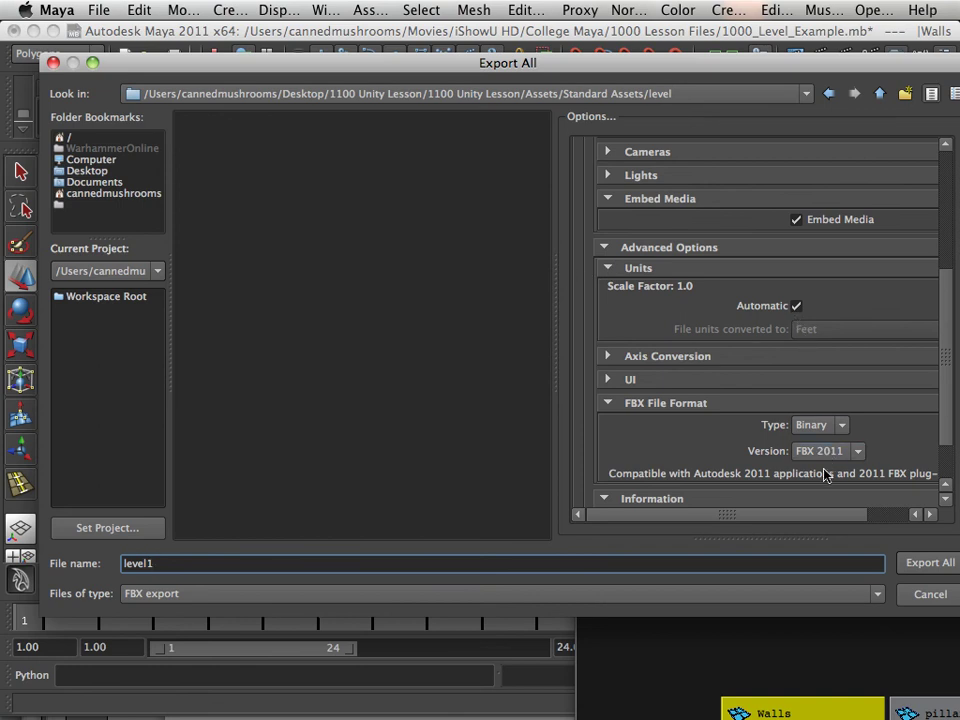
click(928, 564)
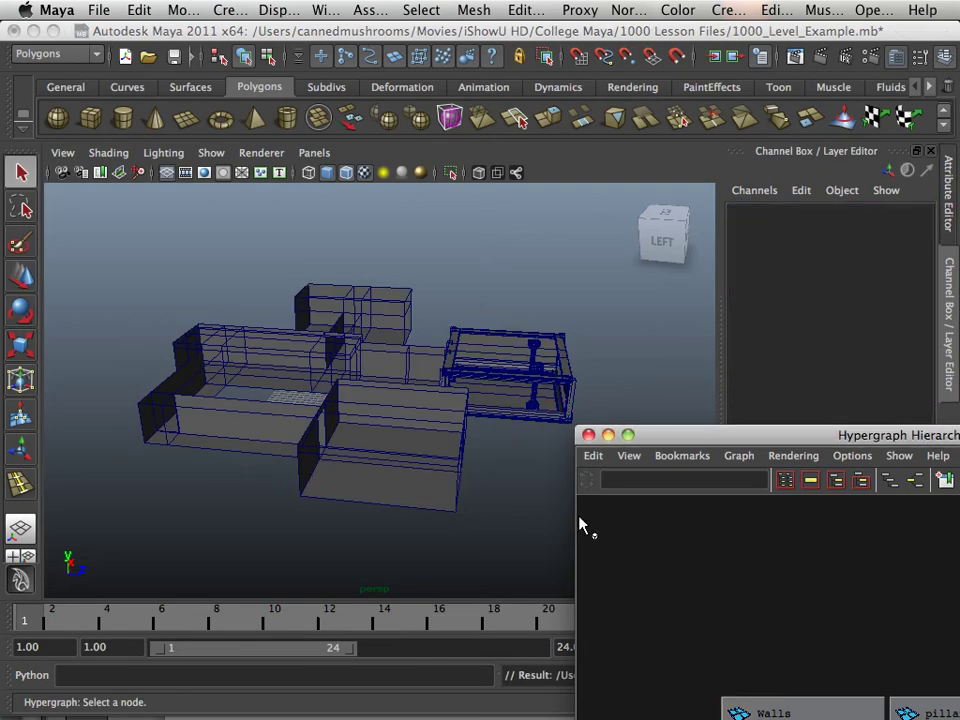
mouse_move(313, 708)
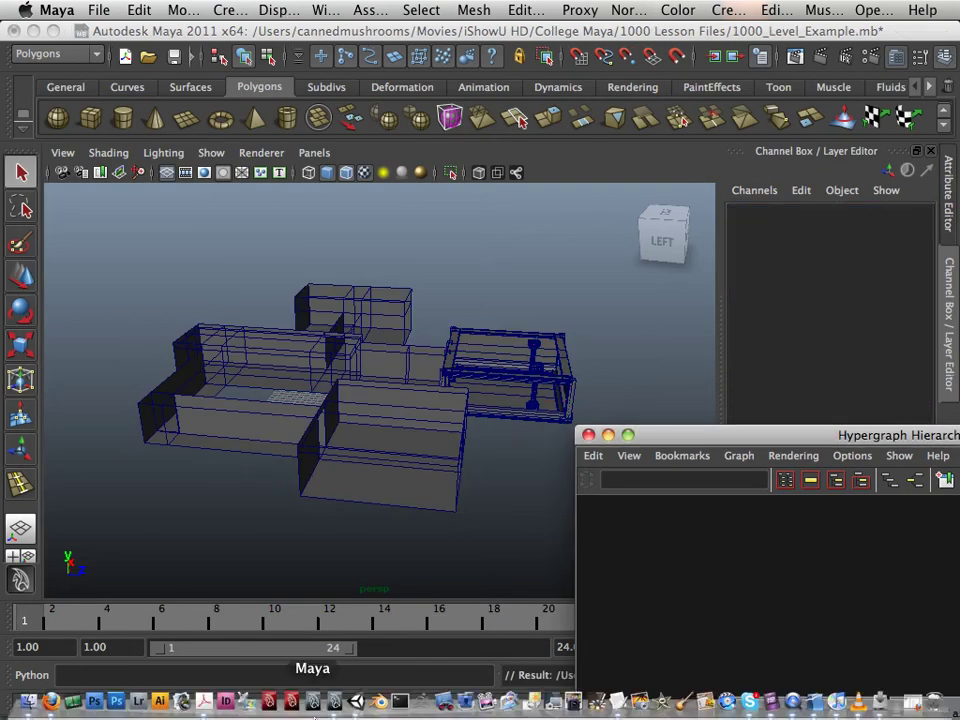
click(356, 705)
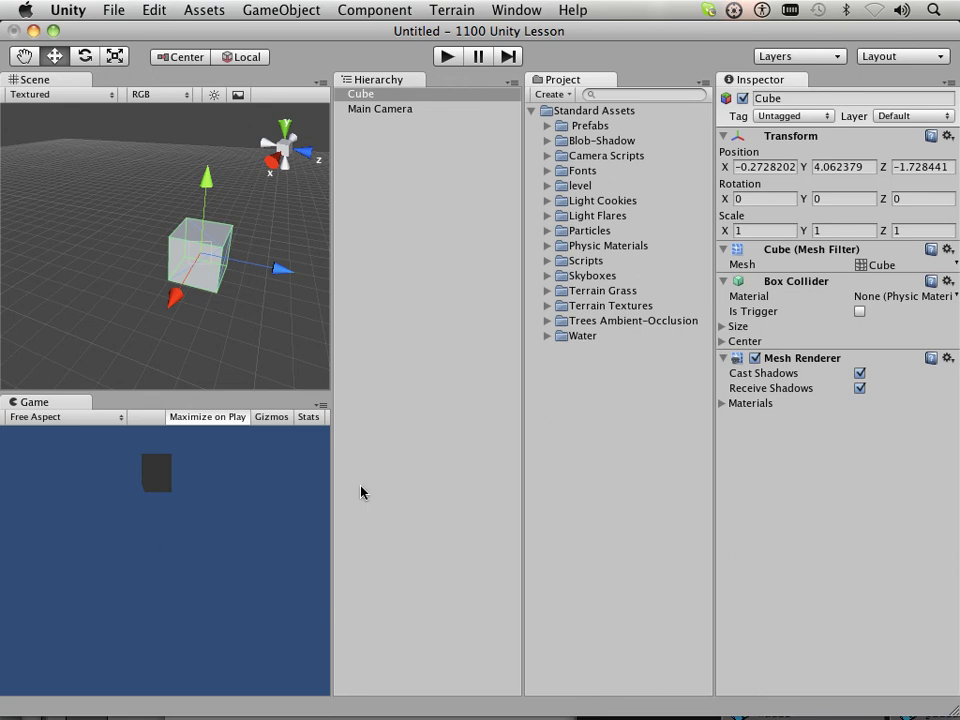
Expand Standard Assets/level to show the imported level1 model and its Materials folder
click(546, 186)
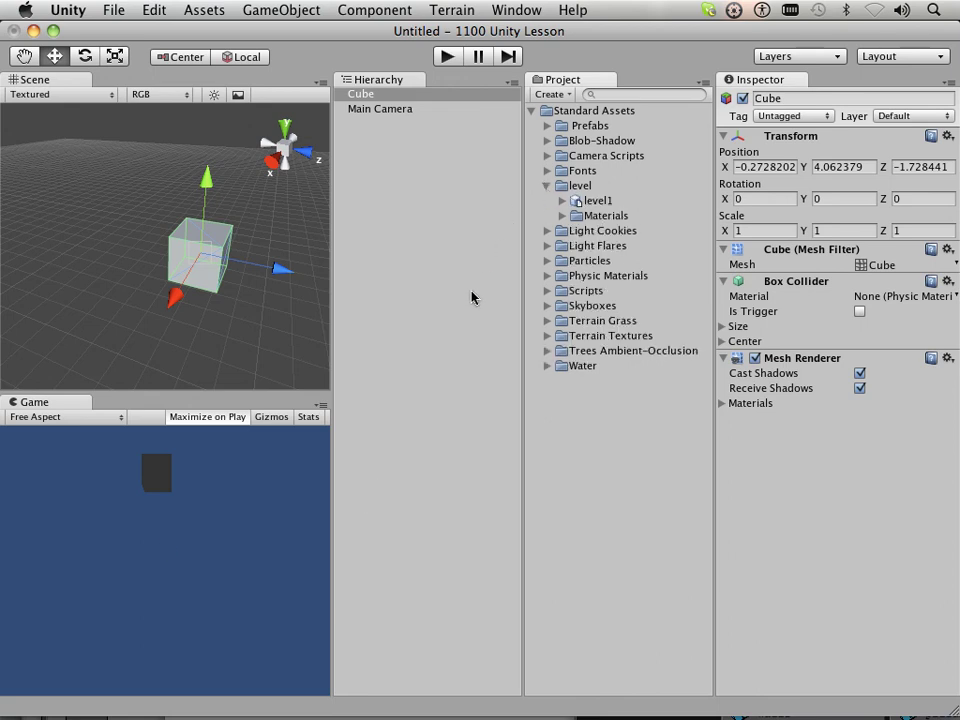